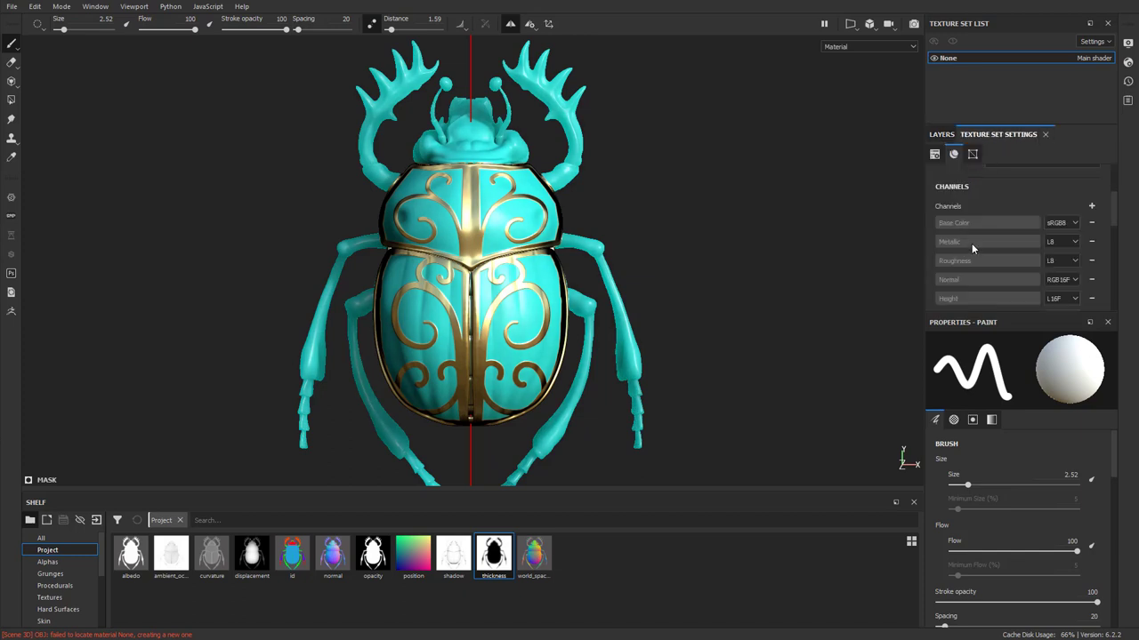
Step: Scroll through the texture set's channels and peek at the add-channel menu without adding one, then return to Layers
scroll(987, 251, down, 3)
scroll(970, 252, up, 2)
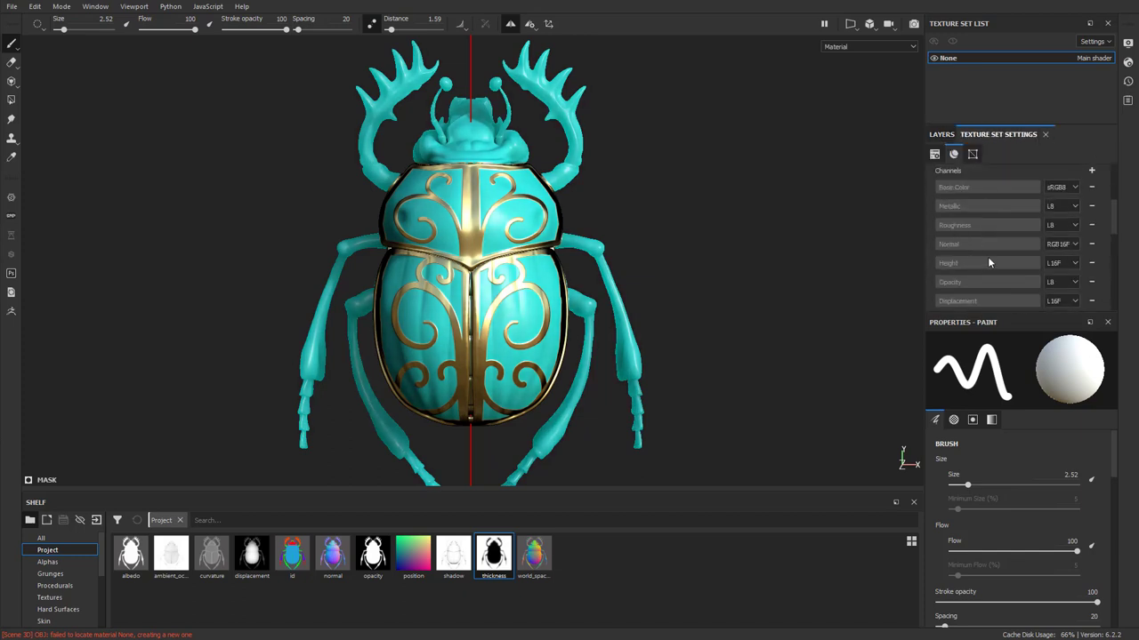
click(1092, 170)
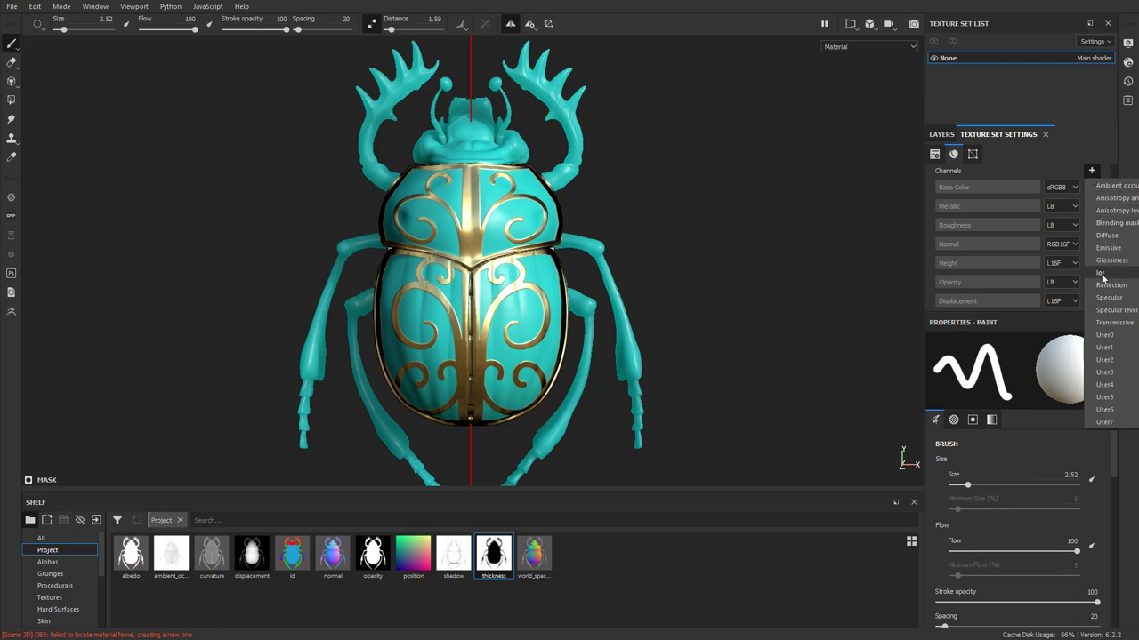
click(1112, 259)
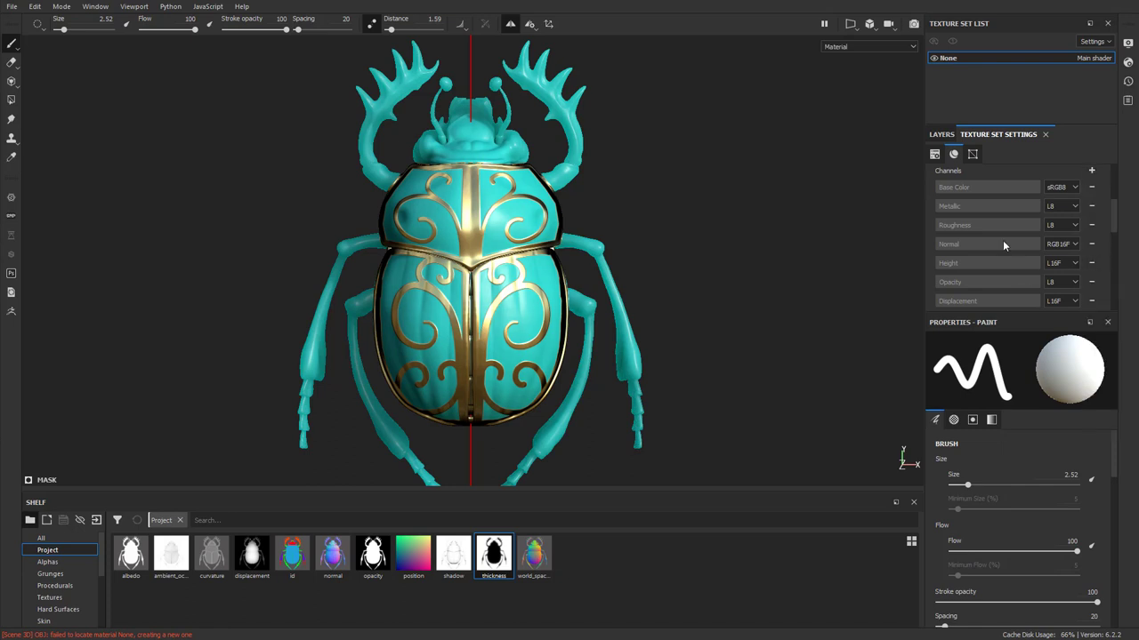
click(941, 135)
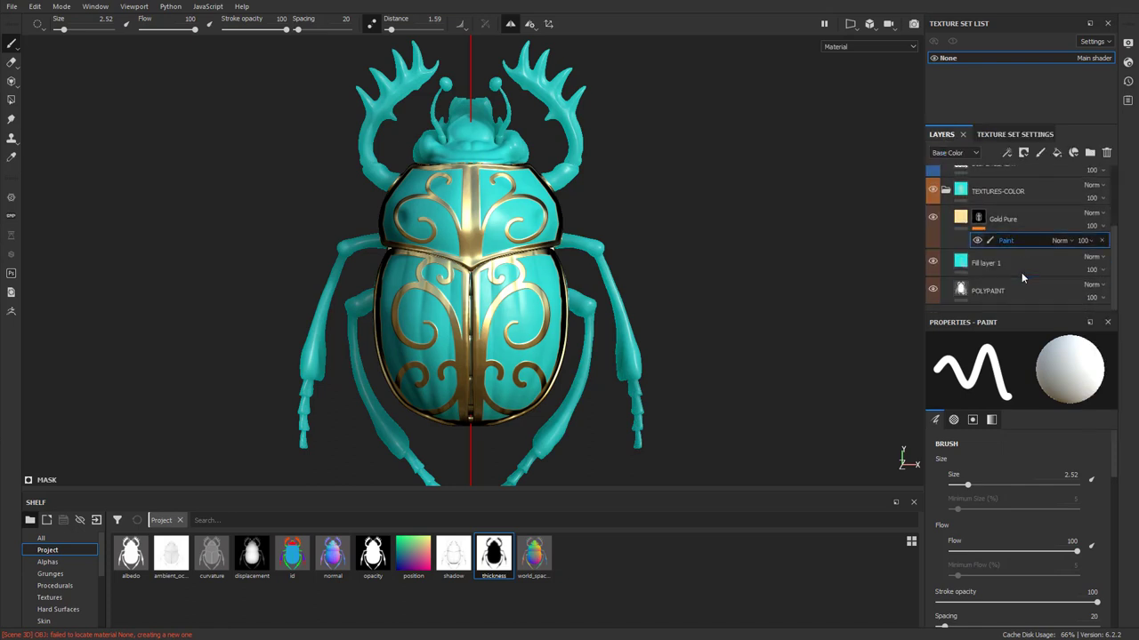
Step: Rename Fill layer 1 to 'Jade', then select the Gold Pure layer
click(1001, 265)
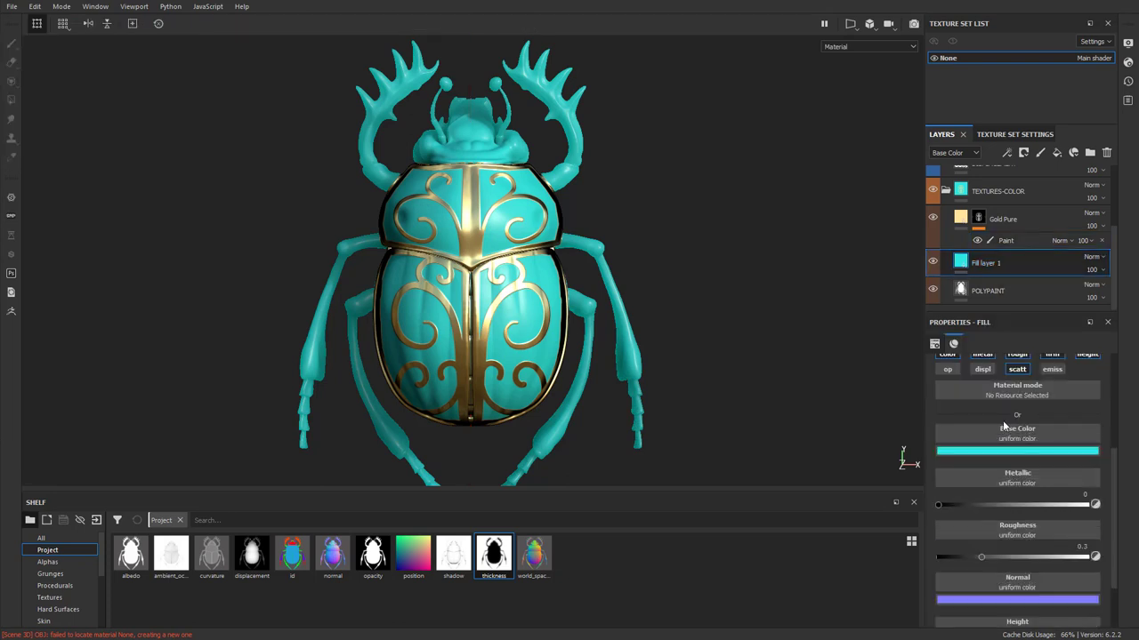
scroll(1009, 465, down, 3)
scroll(1001, 570, up, 3)
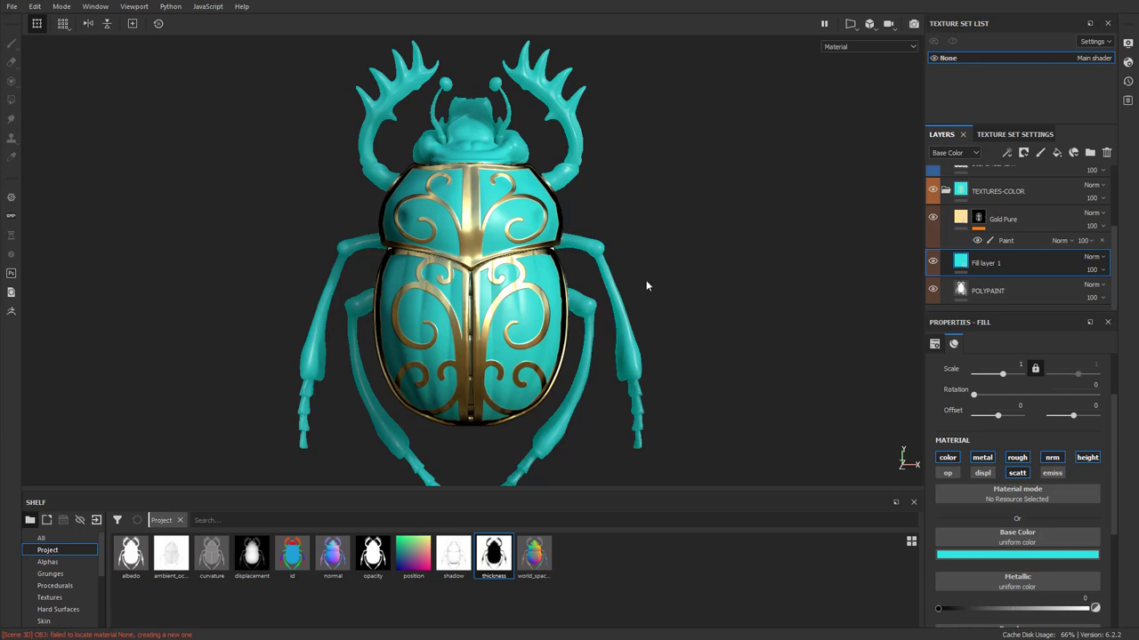
double_click(988, 263)
text(Jade)
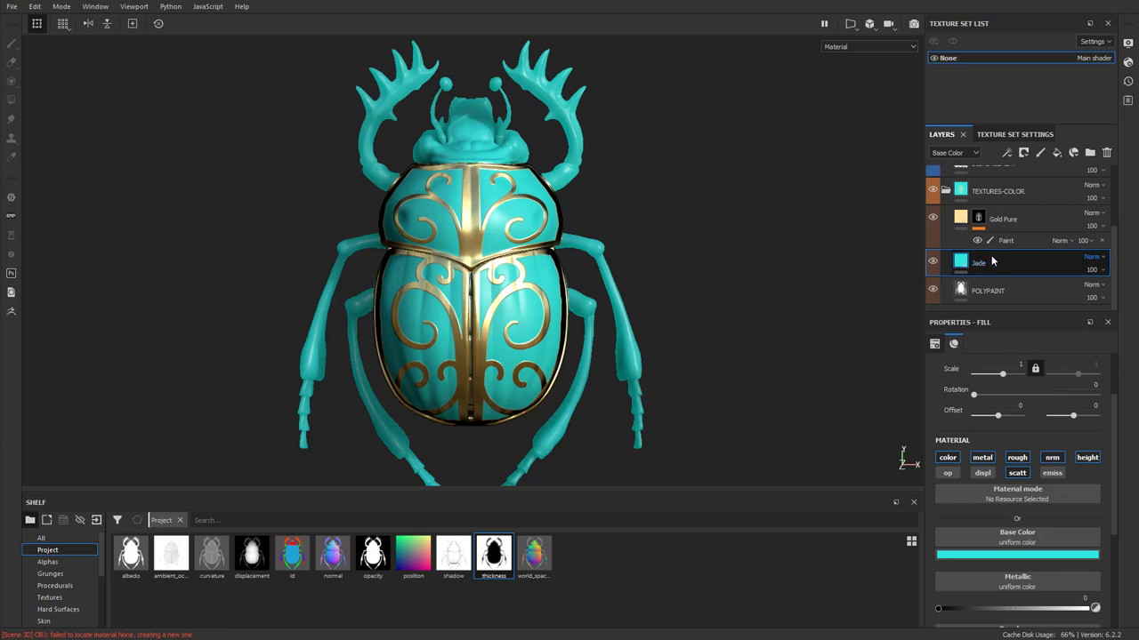
click(1000, 225)
scroll(999, 225, up, 1)
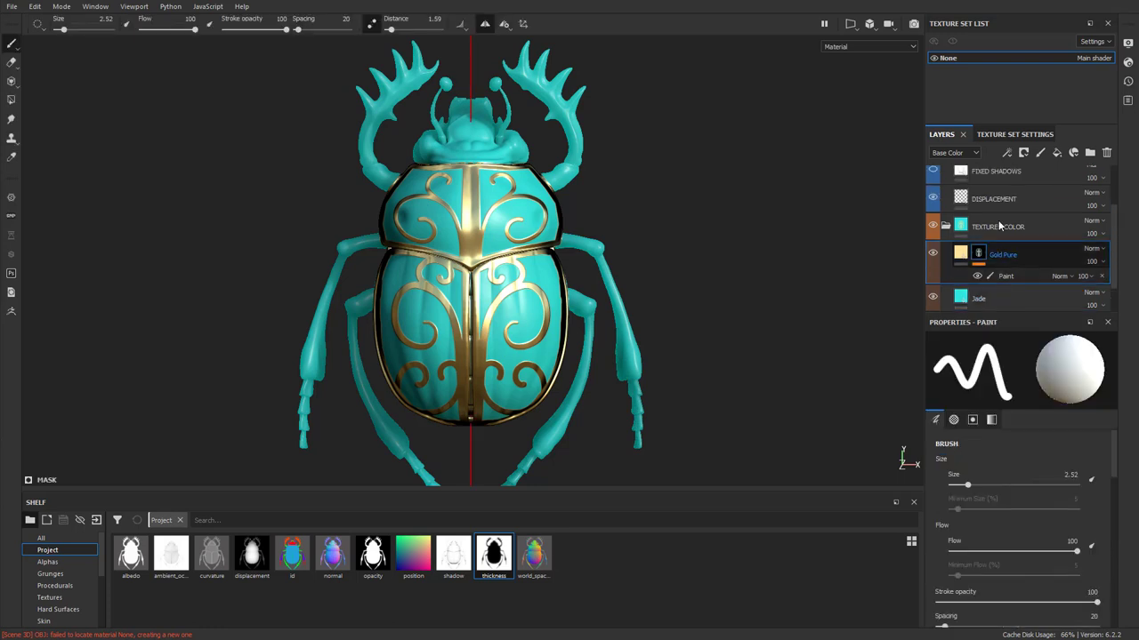
Step: Add a fill layer above Gold Pure named 'Emissive', keeping only its color and emissive channels
click(1057, 152)
double_click(989, 255)
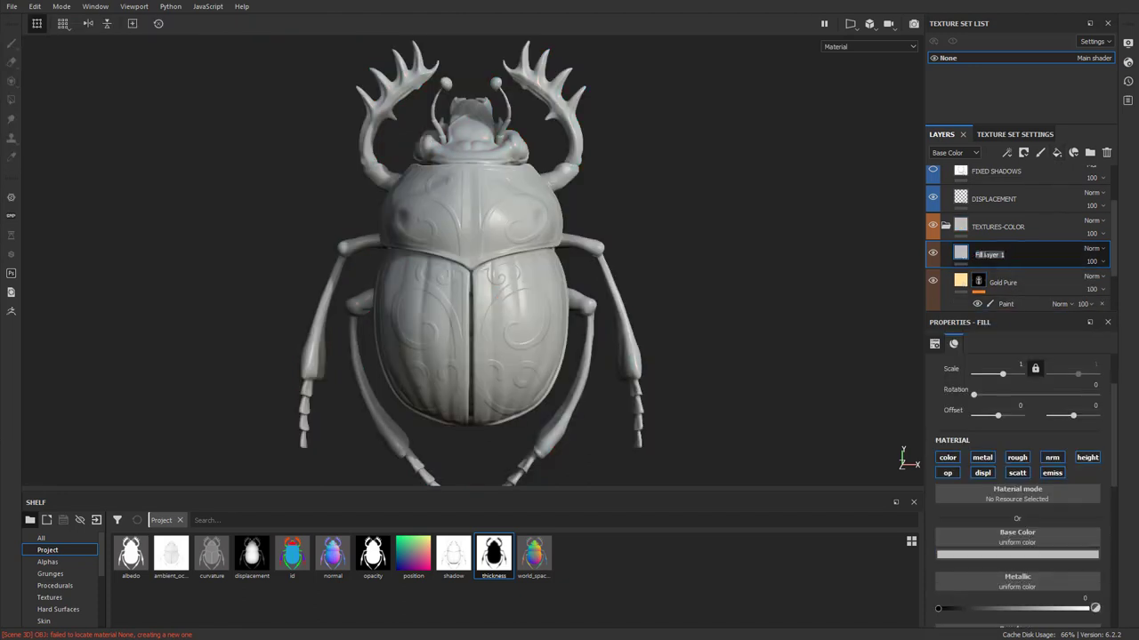
text(Emissive)
click(982, 457)
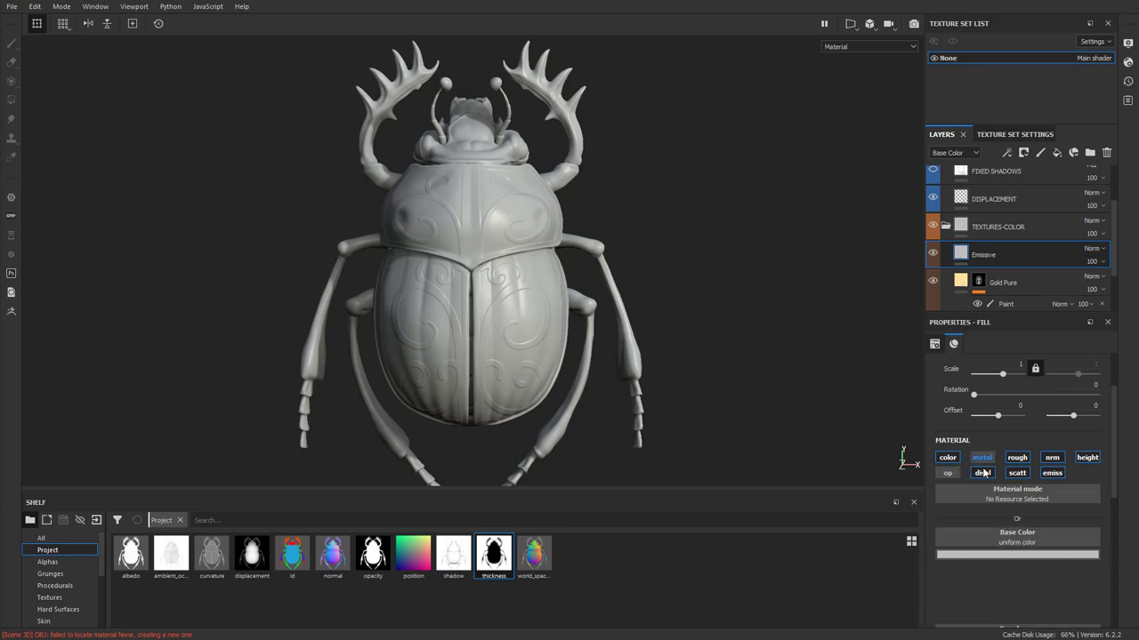
click(1014, 472)
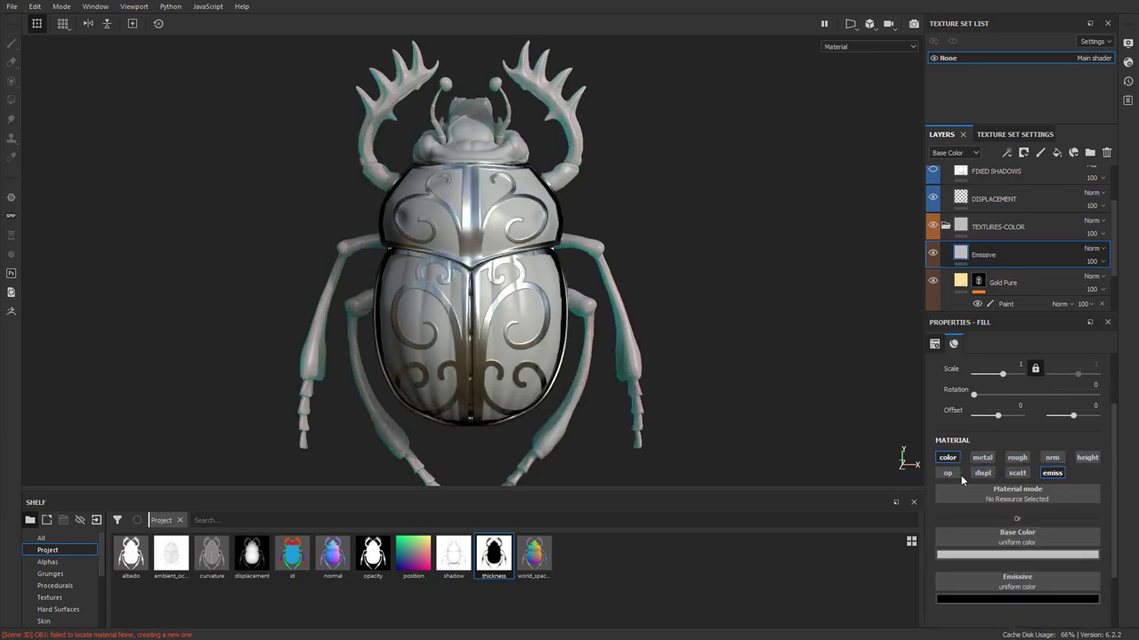
scroll(996, 498, down, 1)
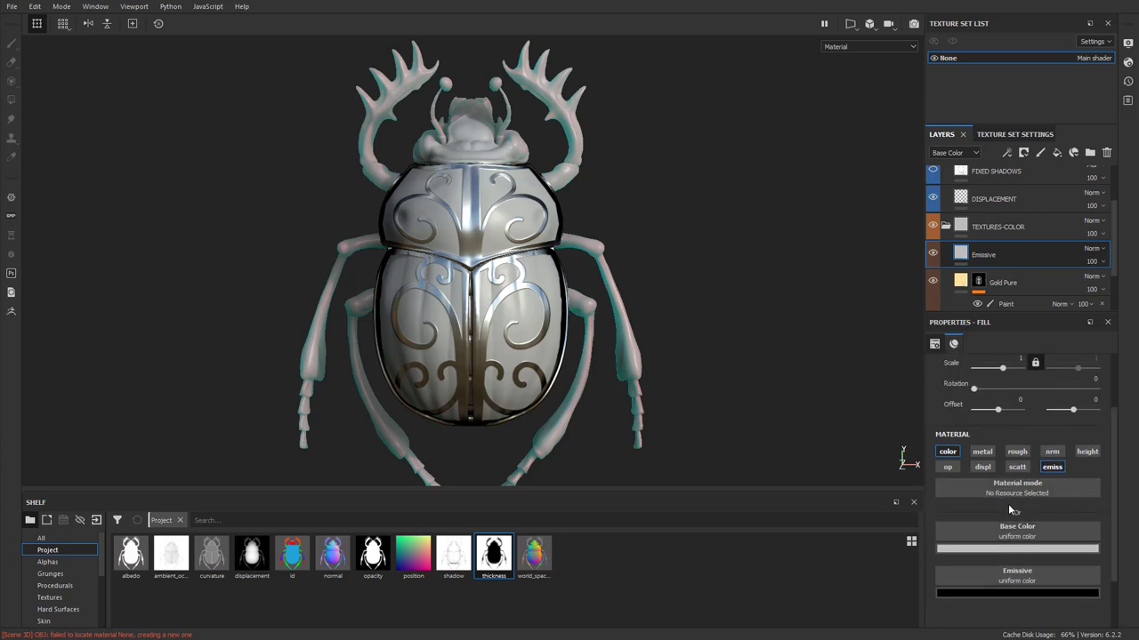
Step: Set the Emissive layer's base colour to a saturated gold yellow
click(1016, 548)
click(1077, 426)
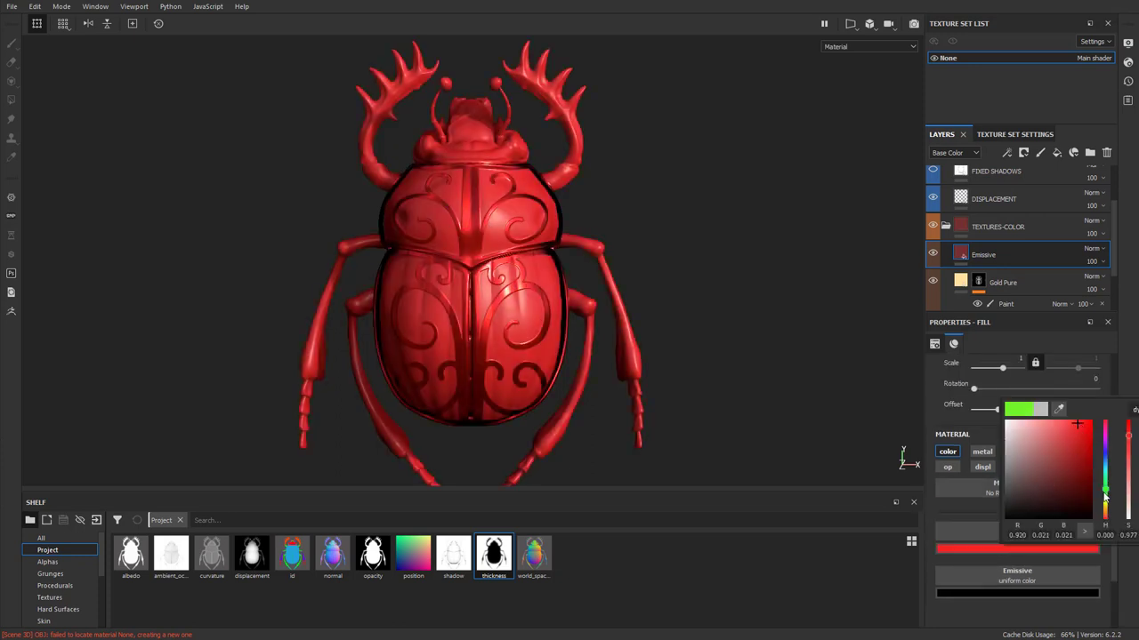
drag(1103, 498, 1104, 505)
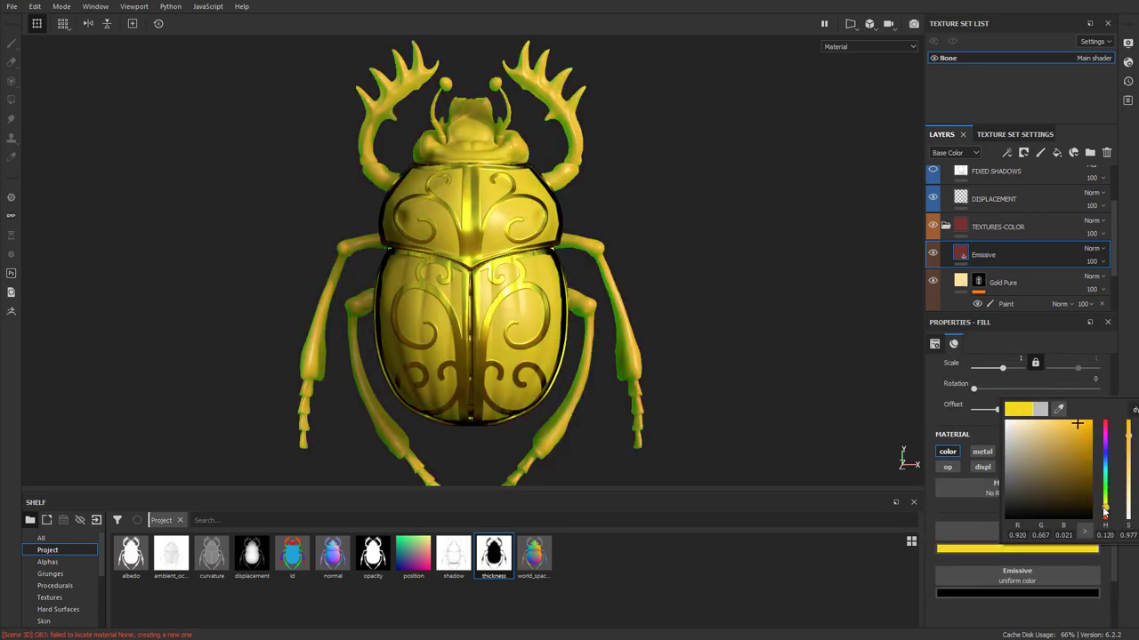
click(1056, 426)
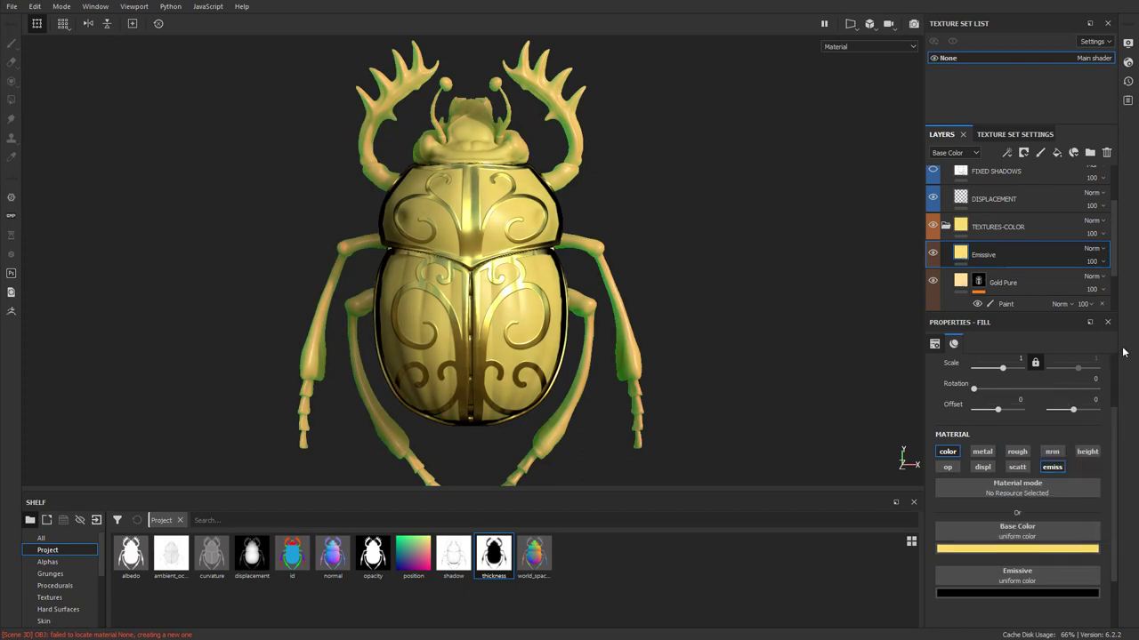
Step: Give the Emissive layer a matching warm gold emissive colour
click(1023, 593)
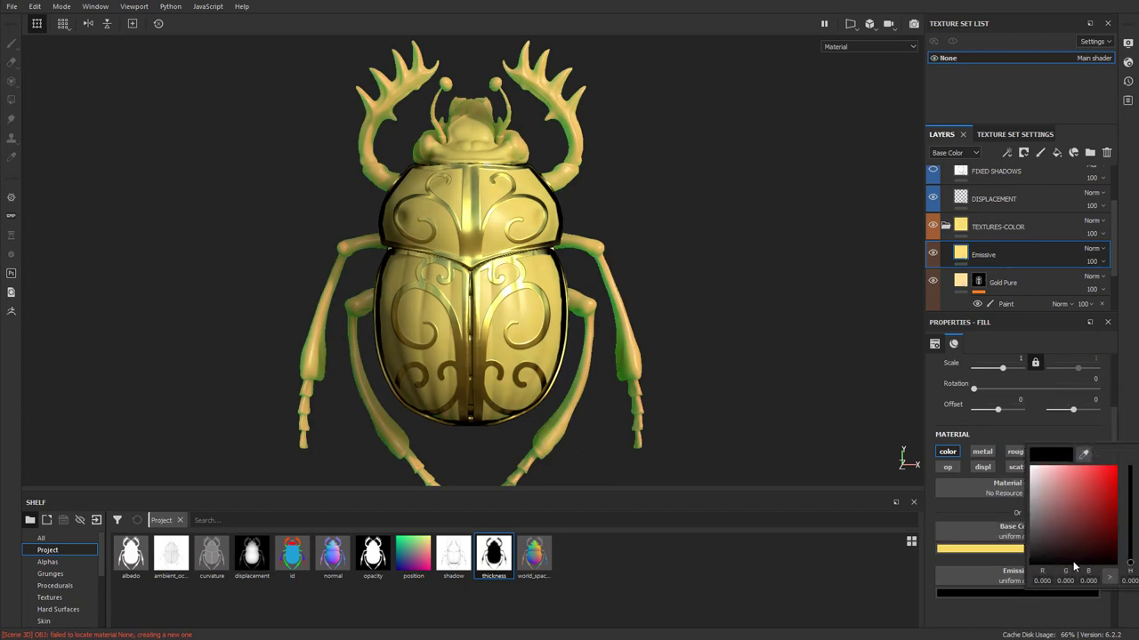
click(1091, 503)
click(1077, 485)
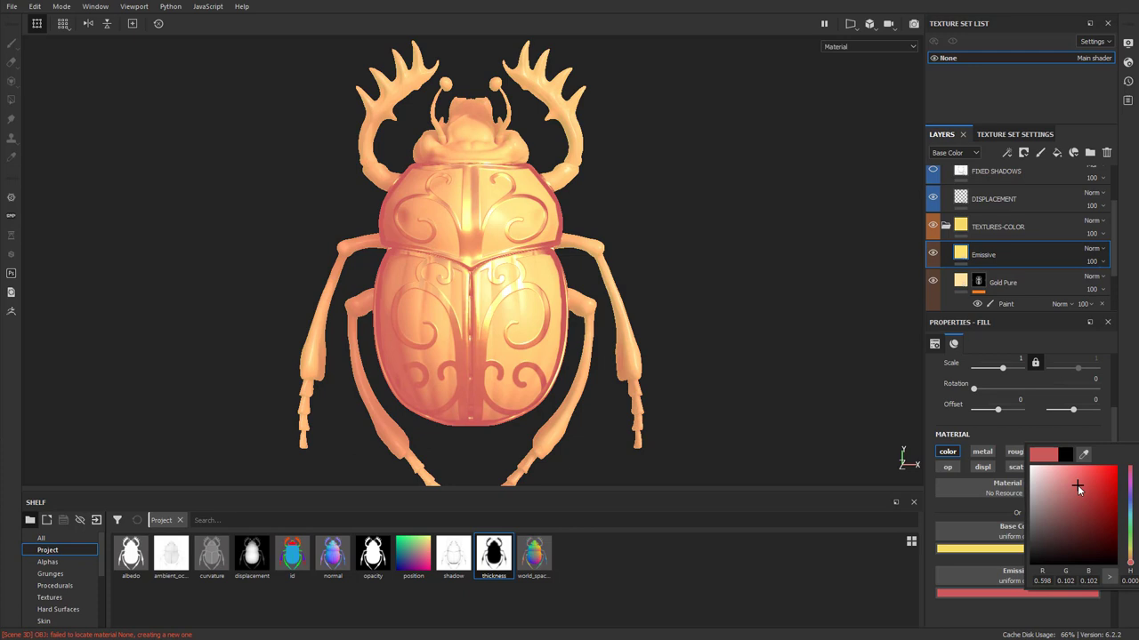
click(1130, 553)
click(1130, 556)
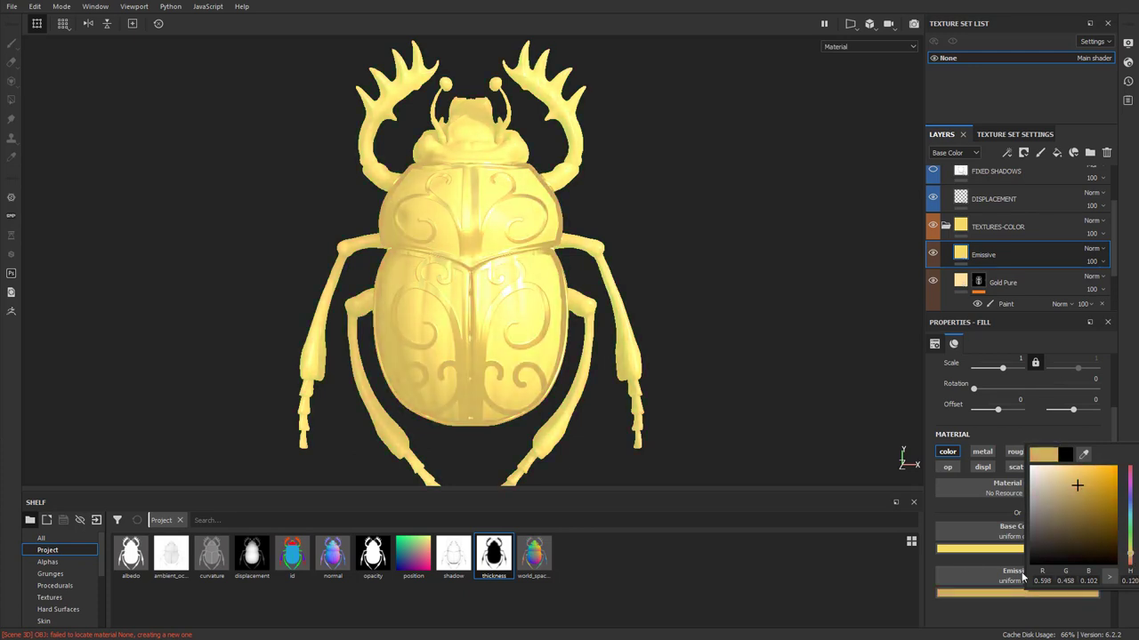
mouse_move(735, 276)
shift+right_down()
mouse_move(790, 272)
mouse_move(712, 279)
mouse_move(737, 292)
shift+right_up()
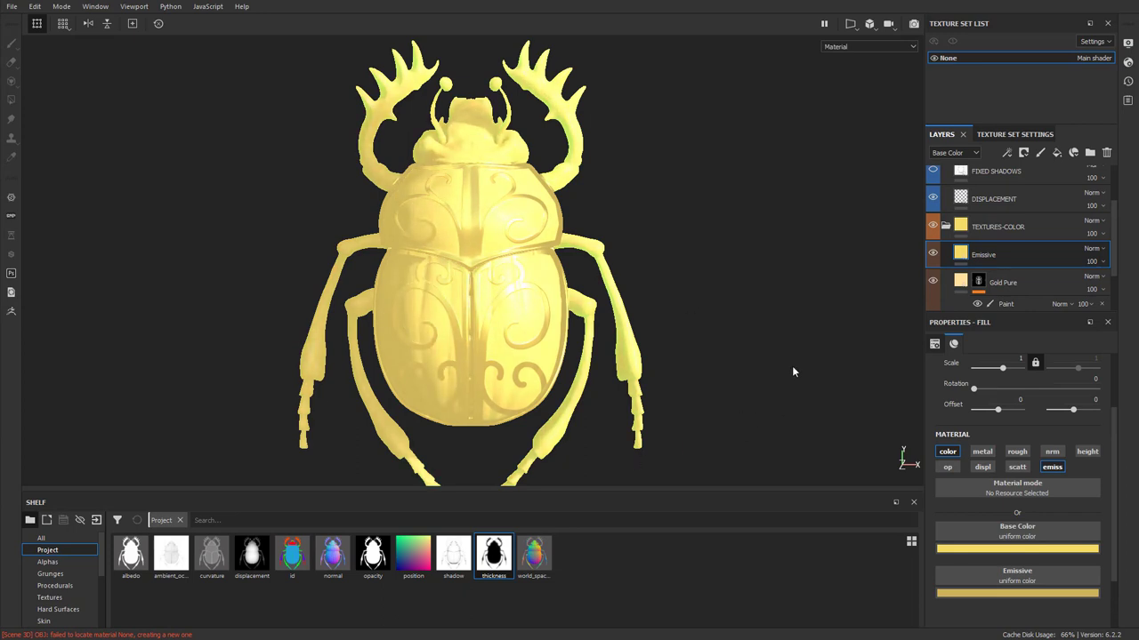
Step: Add a black colour-selection mask to Emissive, picking the eye yellow and antenna-tip magenta from the ID map
right_click(984, 265)
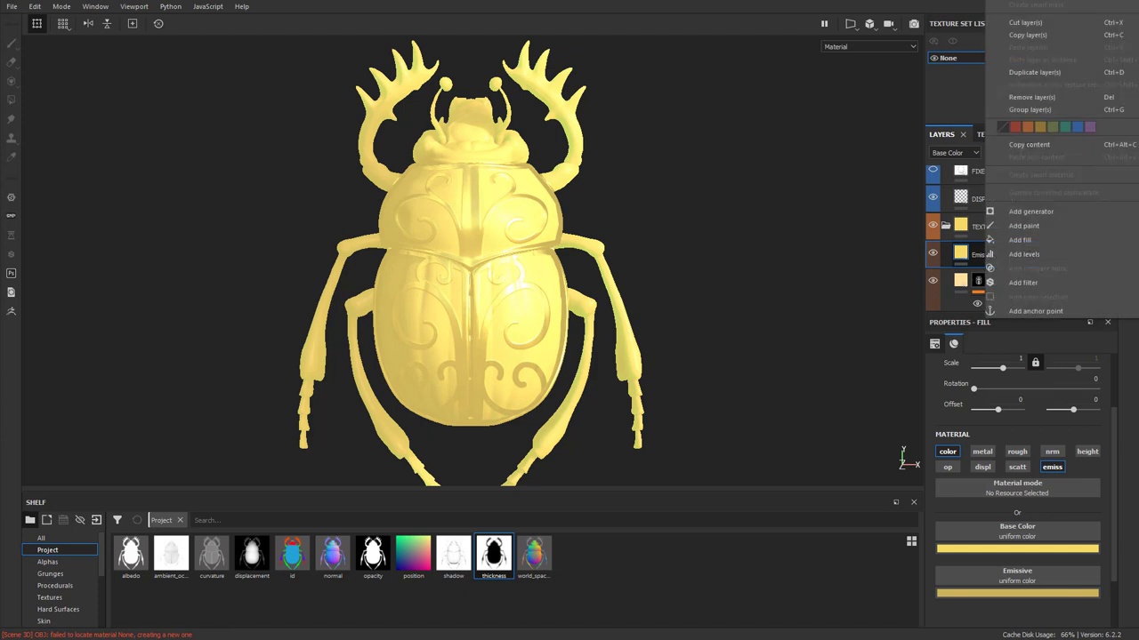
click(1030, 240)
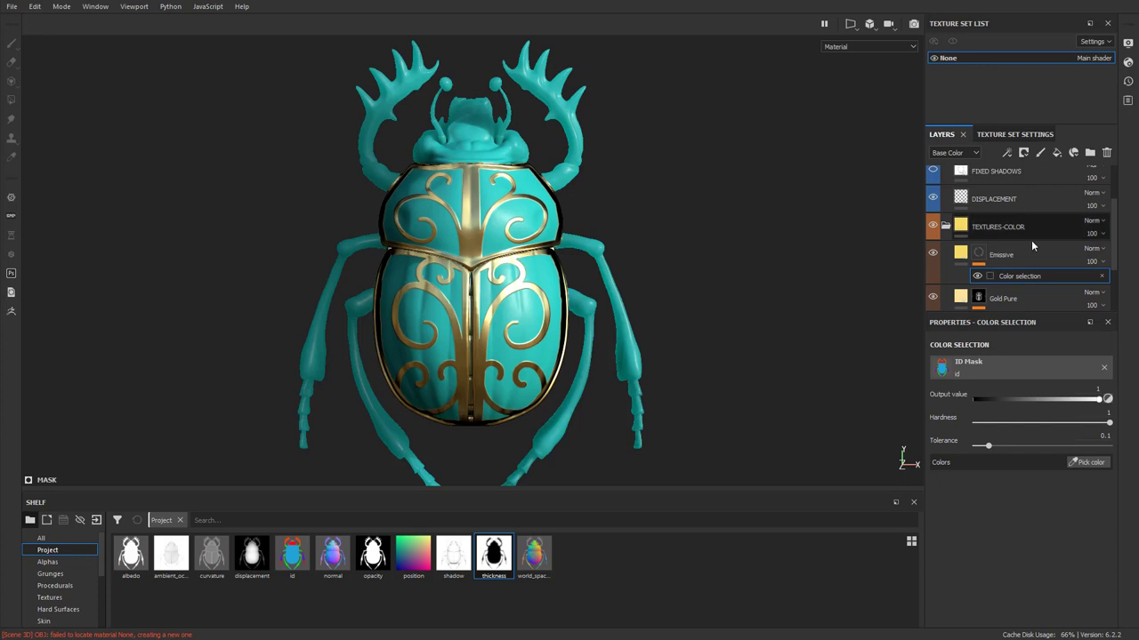
click(1087, 462)
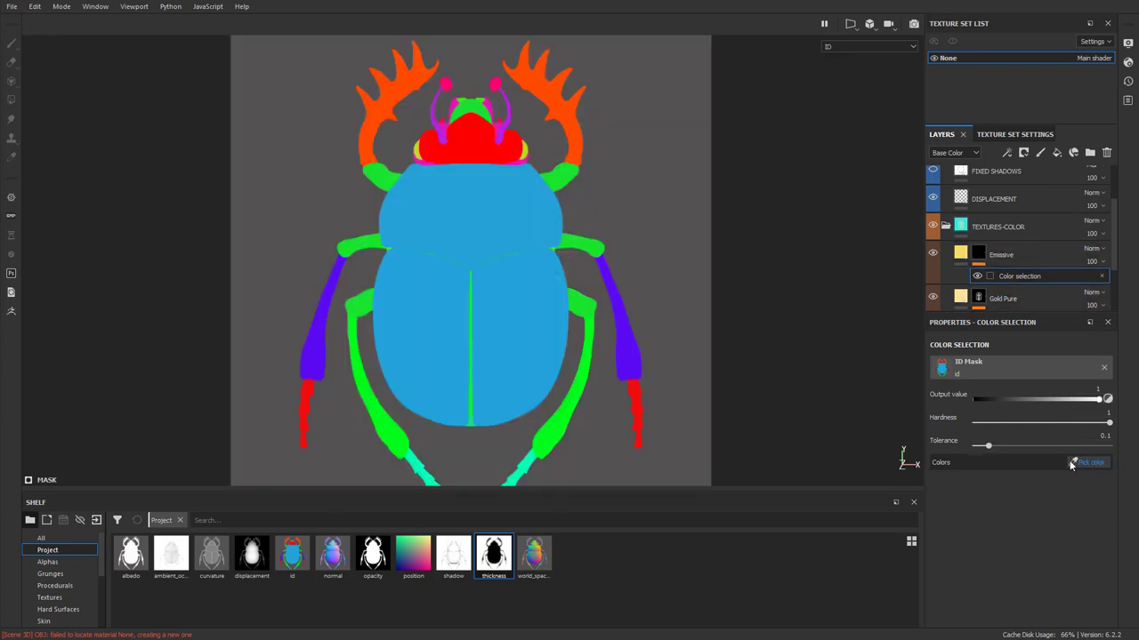
click(420, 145)
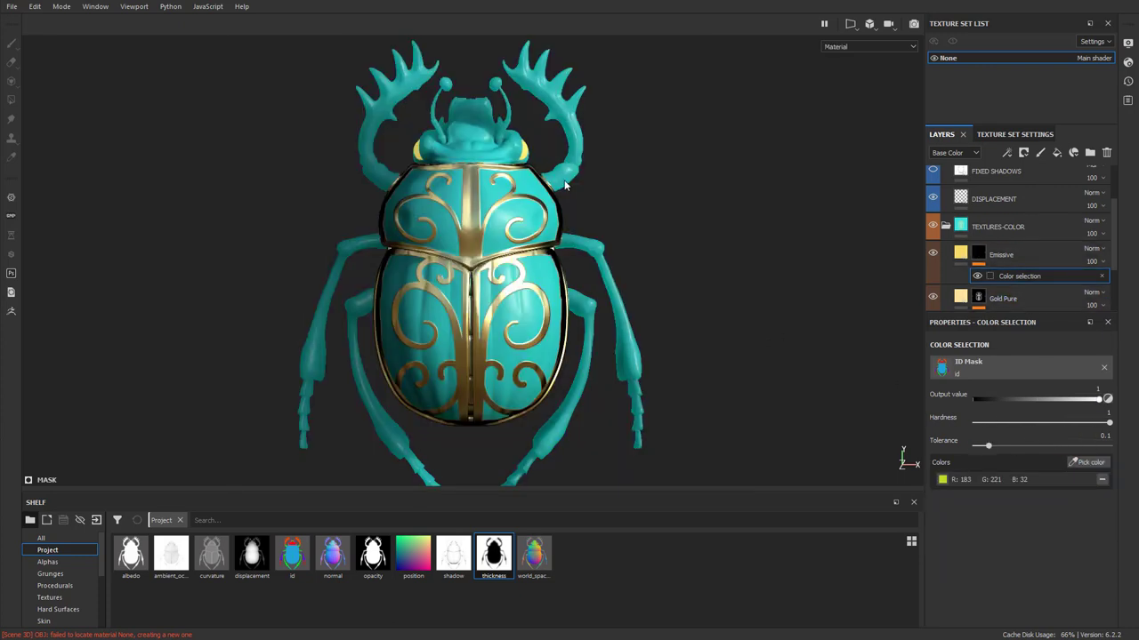
click(1087, 462)
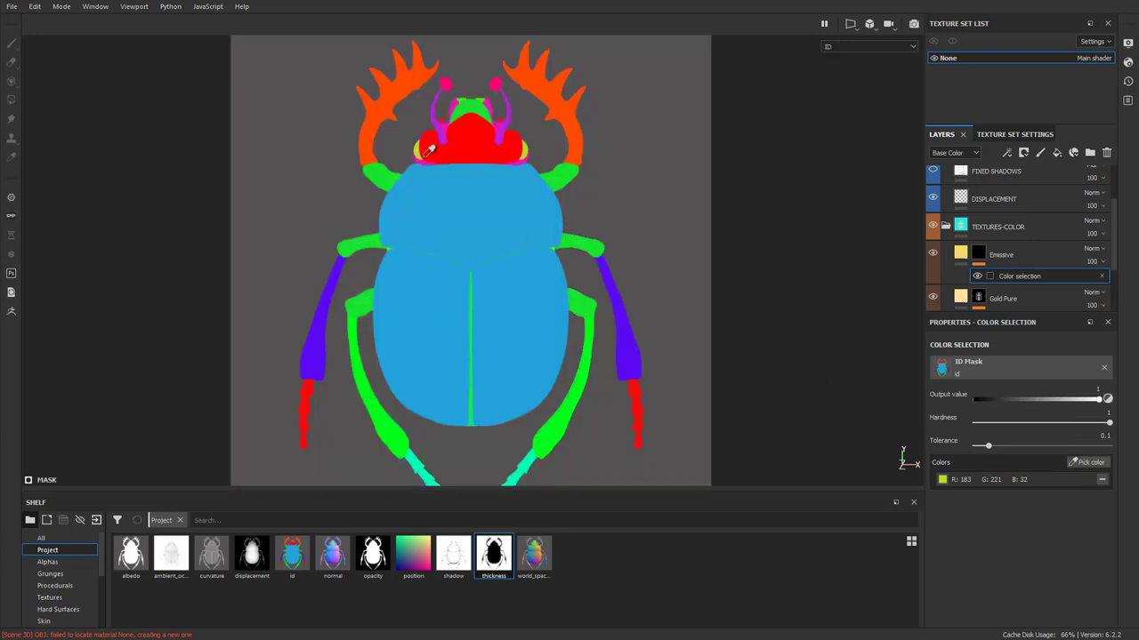
click(449, 80)
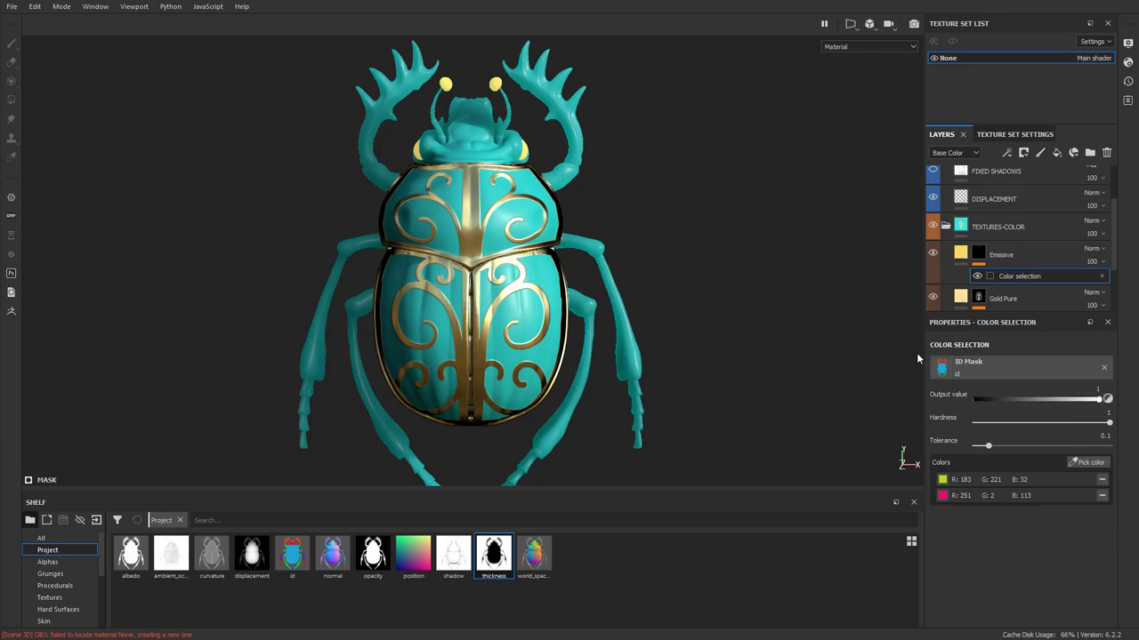
Step: Add a Paint effect above the colour selection in Emissive's mask and paint the pronotum swirls
right_click(1018, 279)
click(1044, 299)
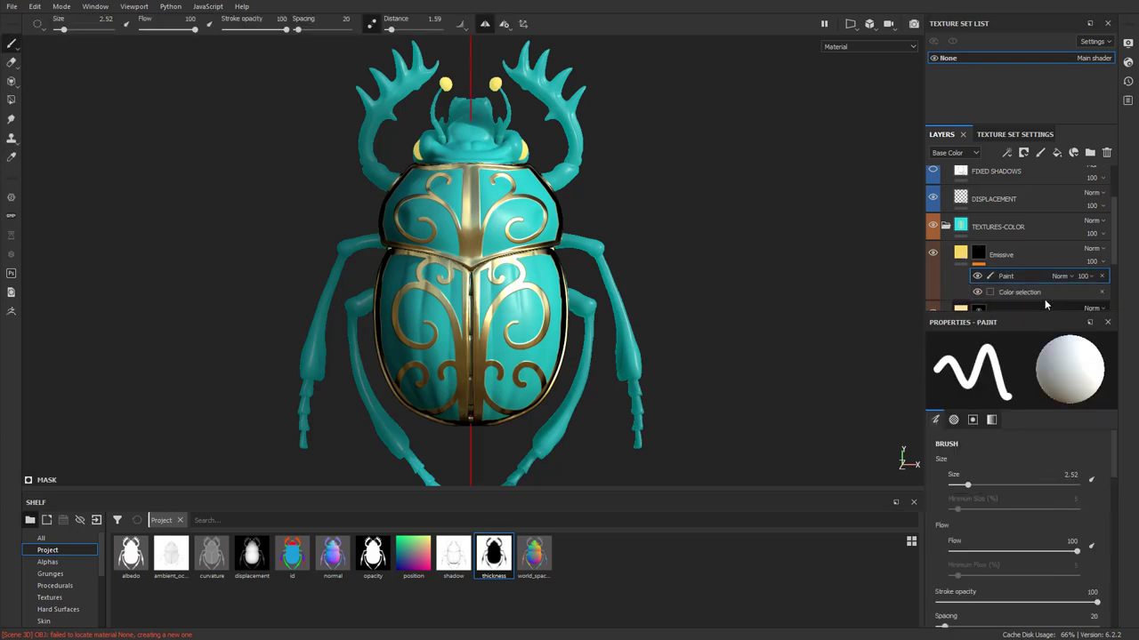
mouse_move(519, 191)
mouse_down()
mouse_move(537, 237)
mouse_move(506, 196)
mouse_move(535, 209)
mouse_move(578, 305)
mouse_up()
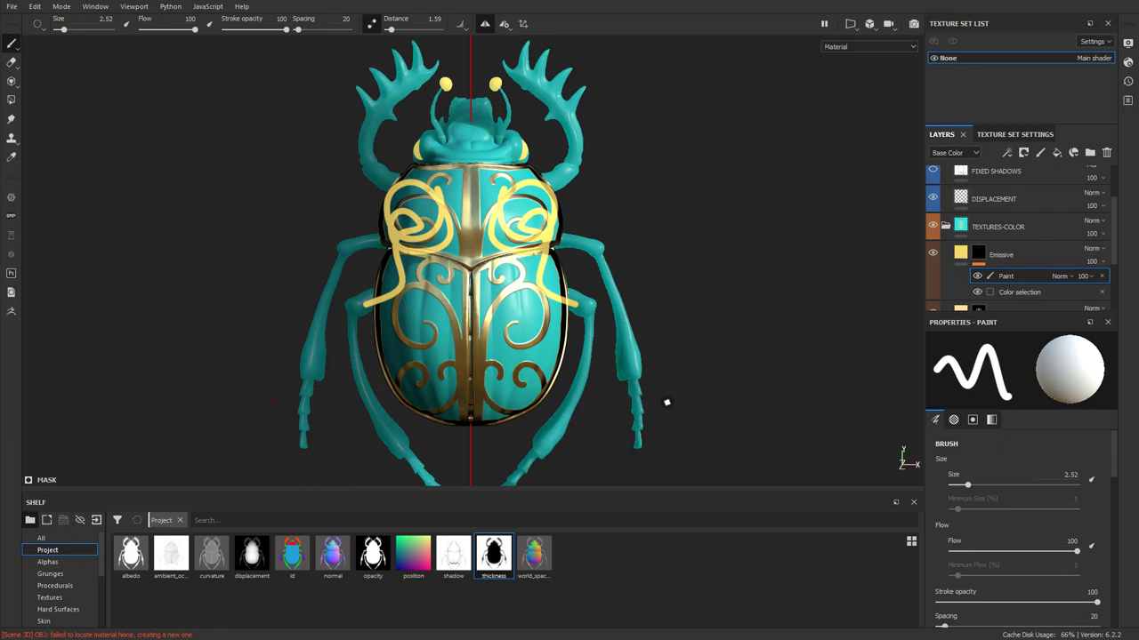
key(x)
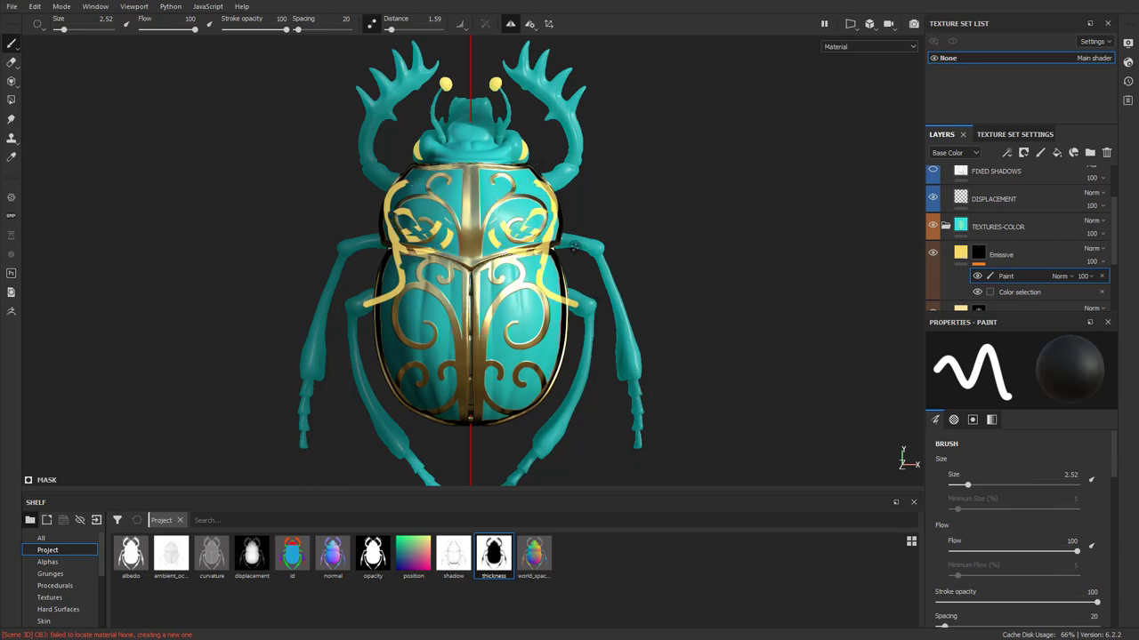
Step: Undo the mirrored paint strokes and rotate the environment light to relight the beetle
key(ctrl+z)
key(ctrl+z)
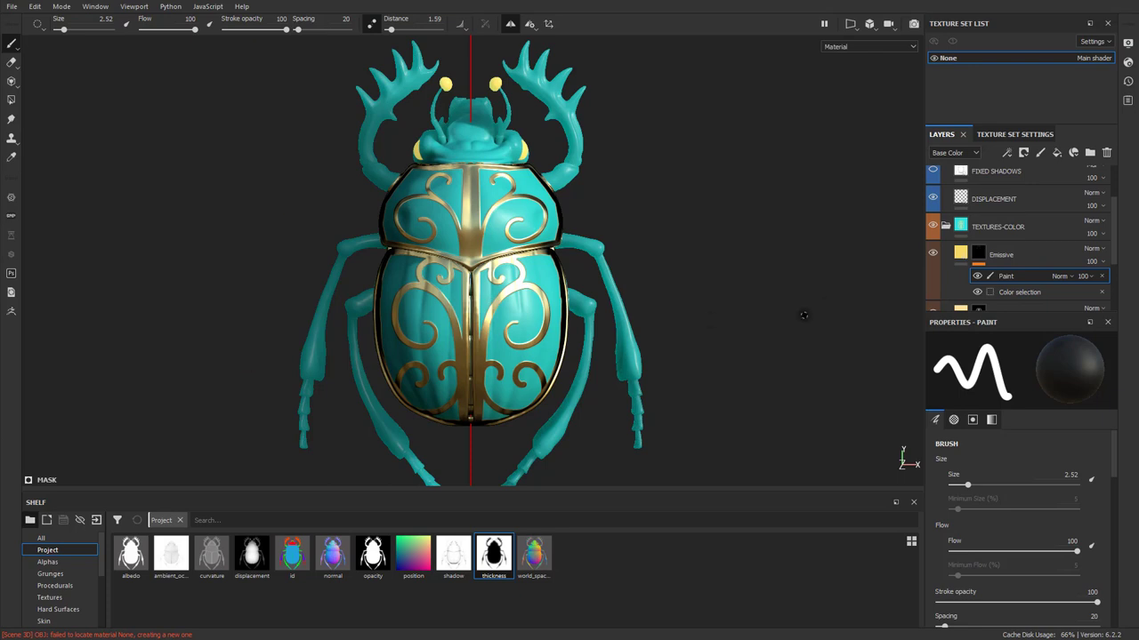
shift+right_drag(717, 263, 748, 268)
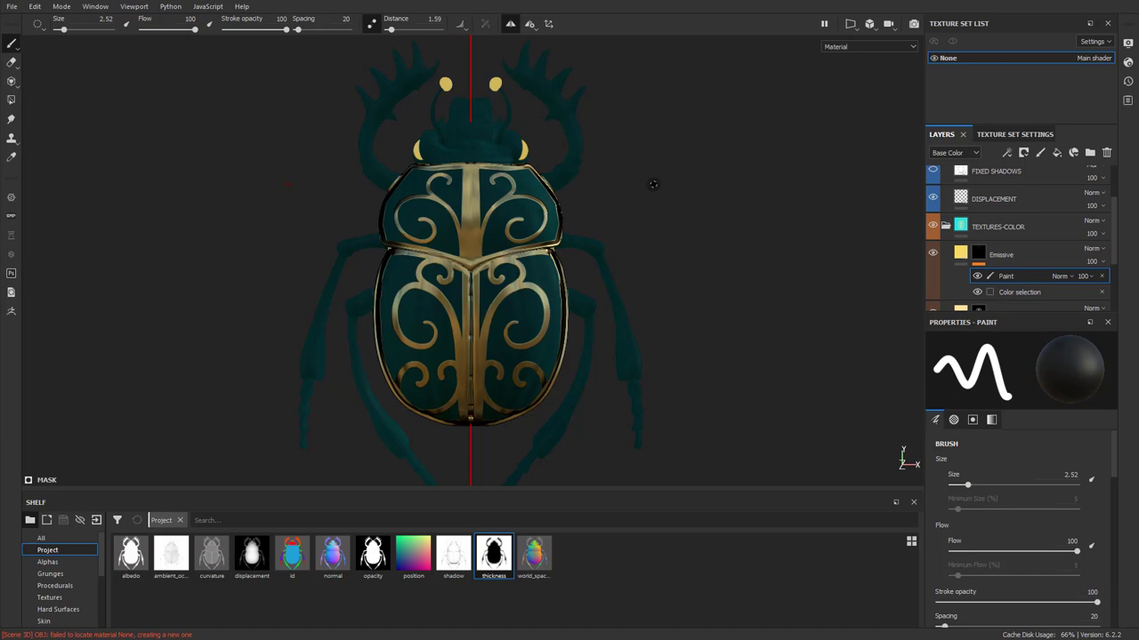
shift+right_drag(728, 209, 698, 214)
Step: Raise Emissive Intensity in the shader settings from 1 to 2.6
click(1127, 63)
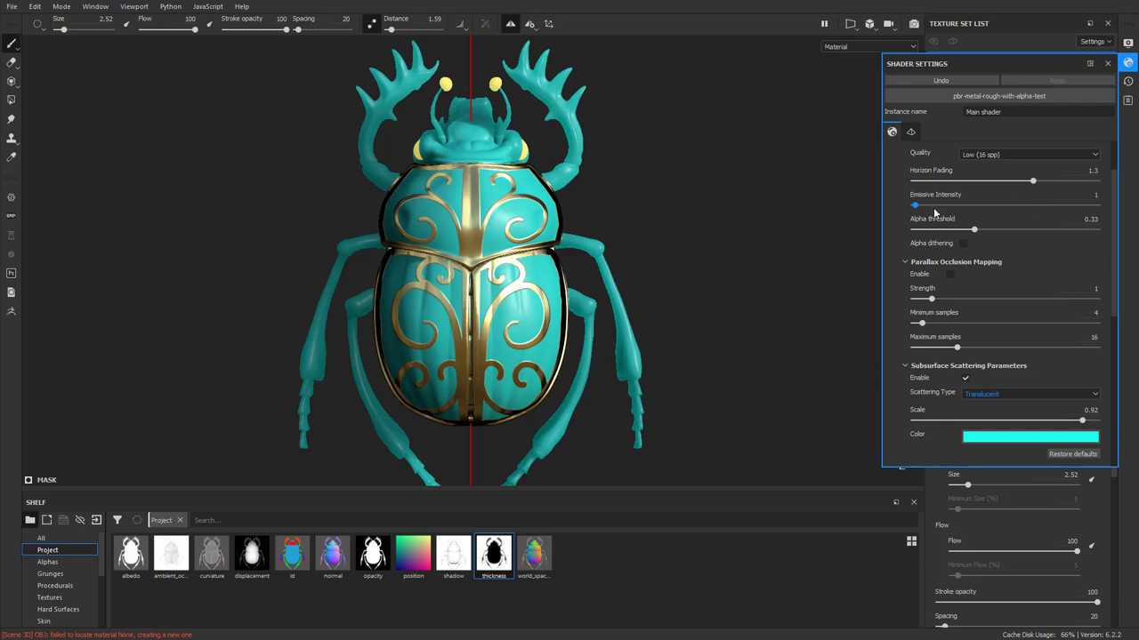
mouse_move(915, 207)
mouse_down()
mouse_move(957, 207)
mouse_move(917, 205)
mouse_up()
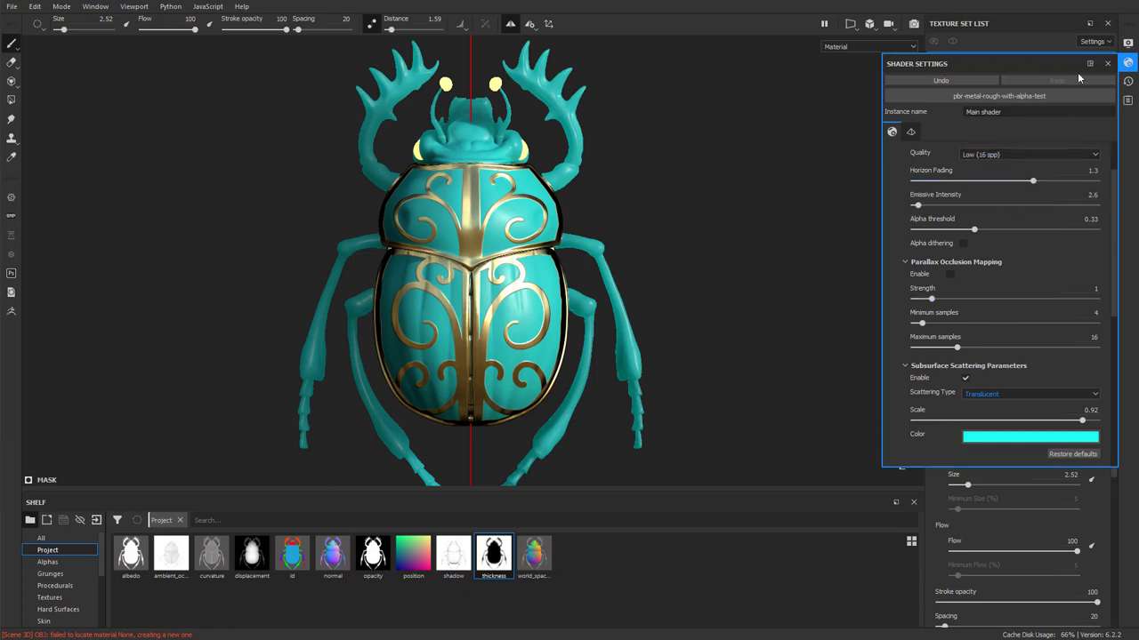
Step: Activate viewport post effects in Display Settings and enable the Glare effect
click(1127, 44)
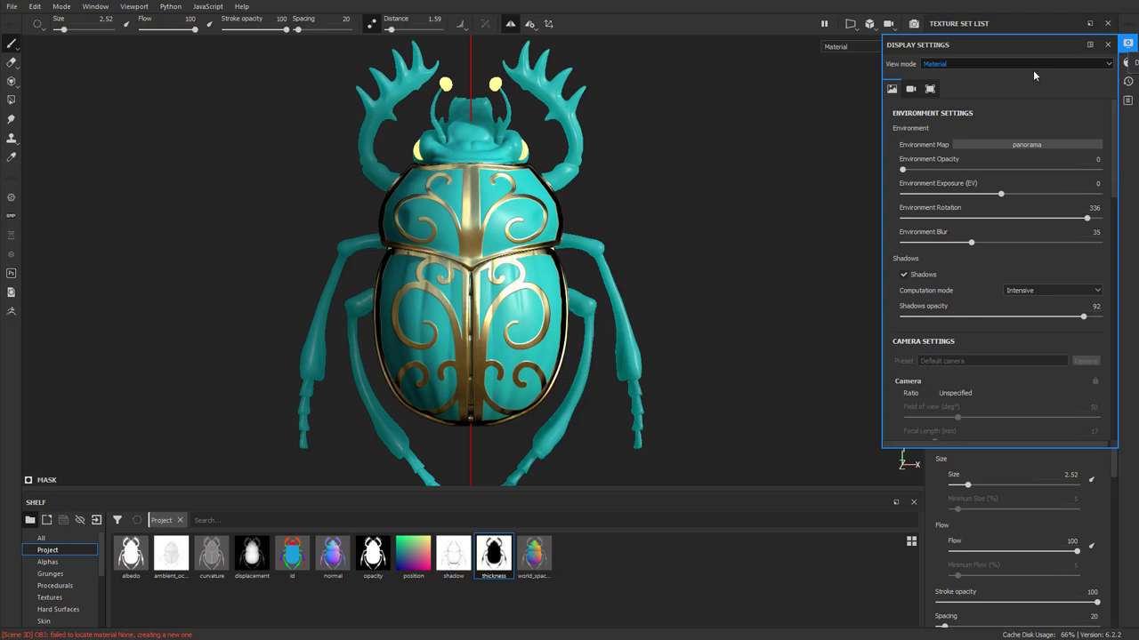
scroll(999, 307, down, 6)
click(919, 224)
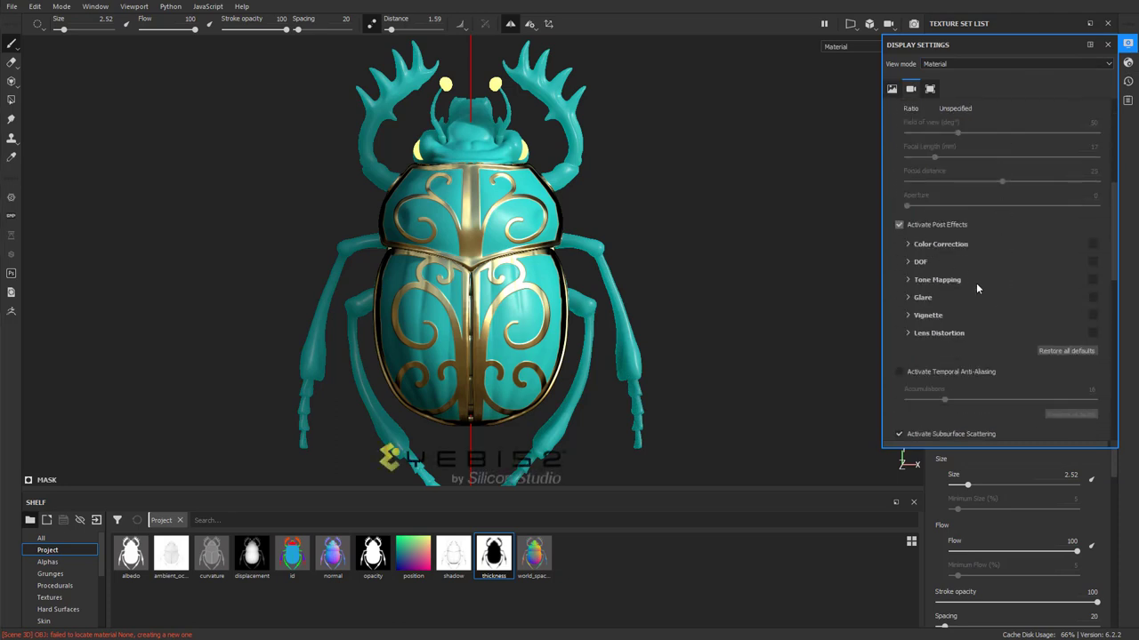
click(909, 298)
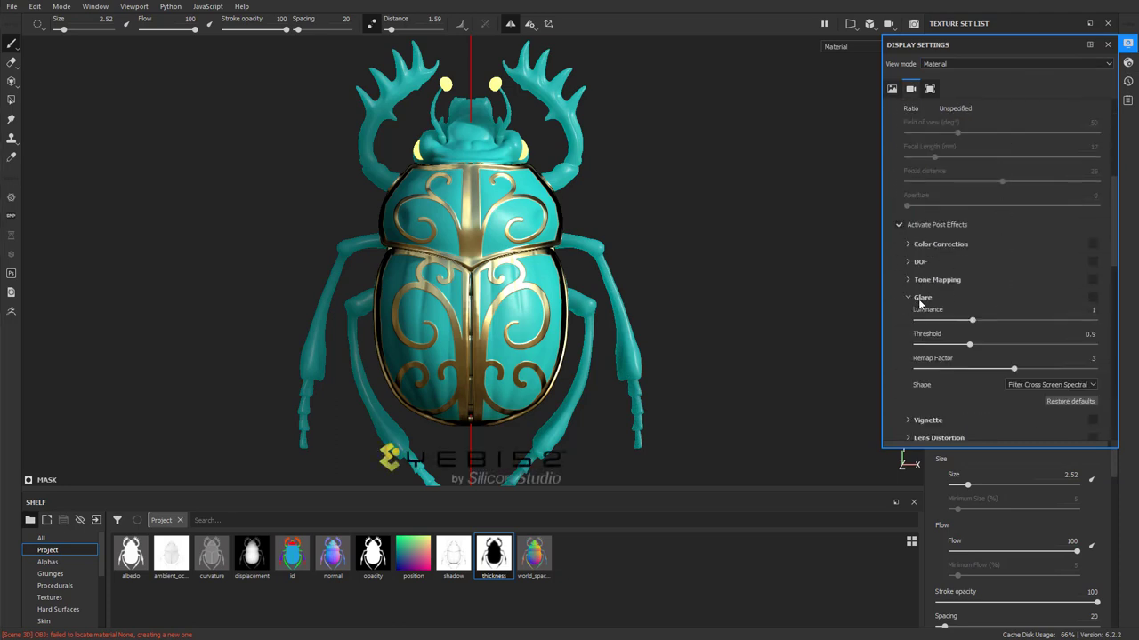
click(1094, 298)
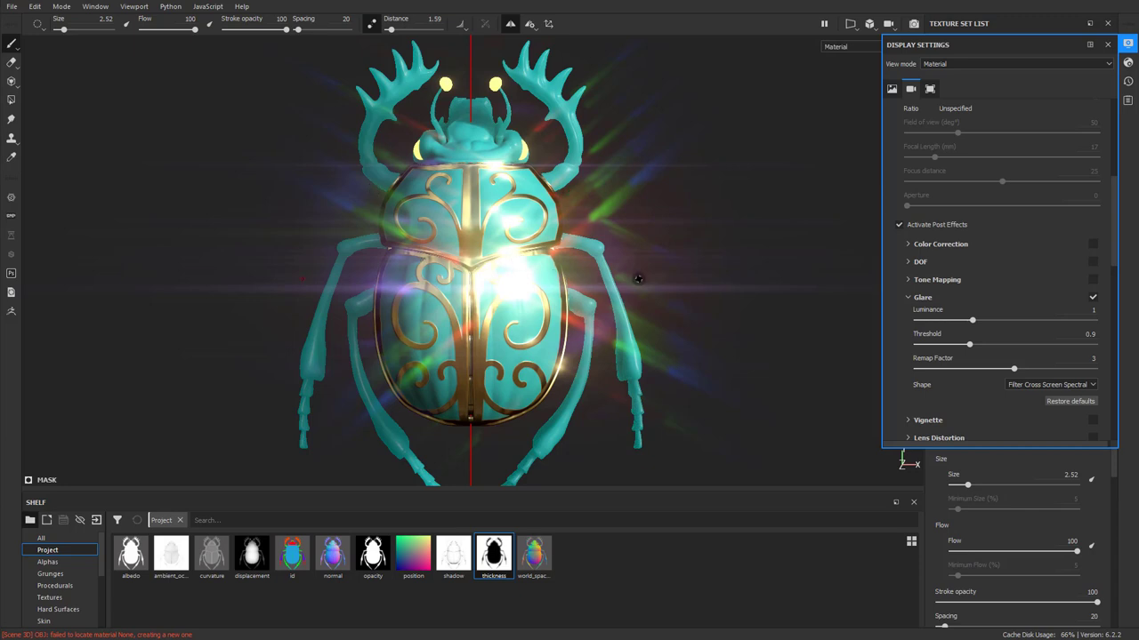
Step: Cycle the glare shape through Horizontal Streak, Filter Snow Cross and Cheap Lens, ending on Bloom
click(1039, 386)
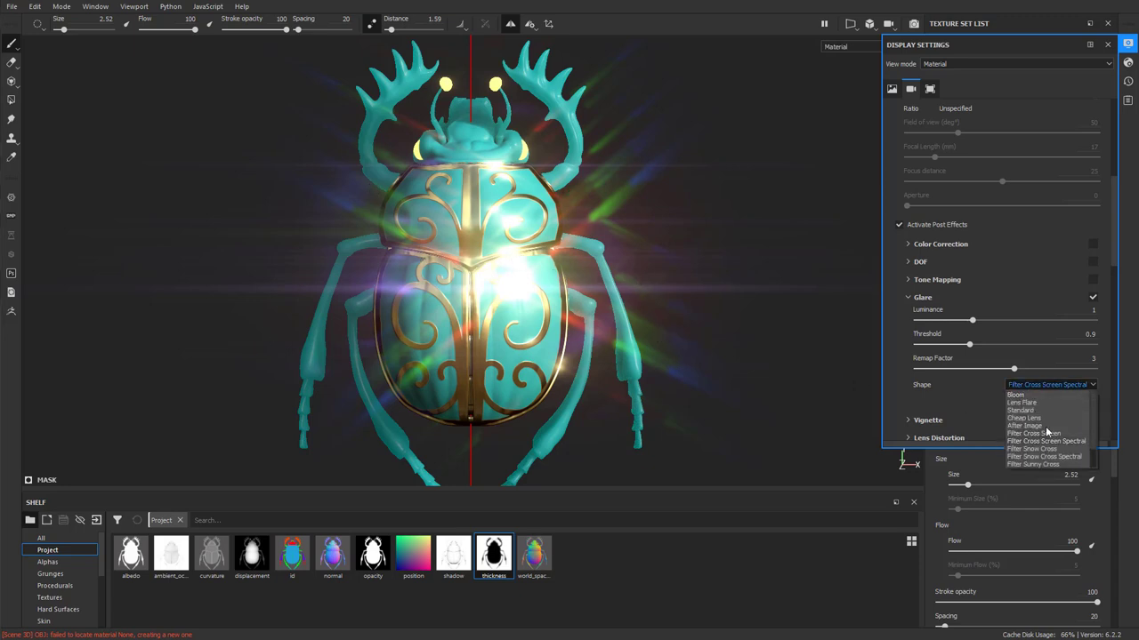
click(1048, 457)
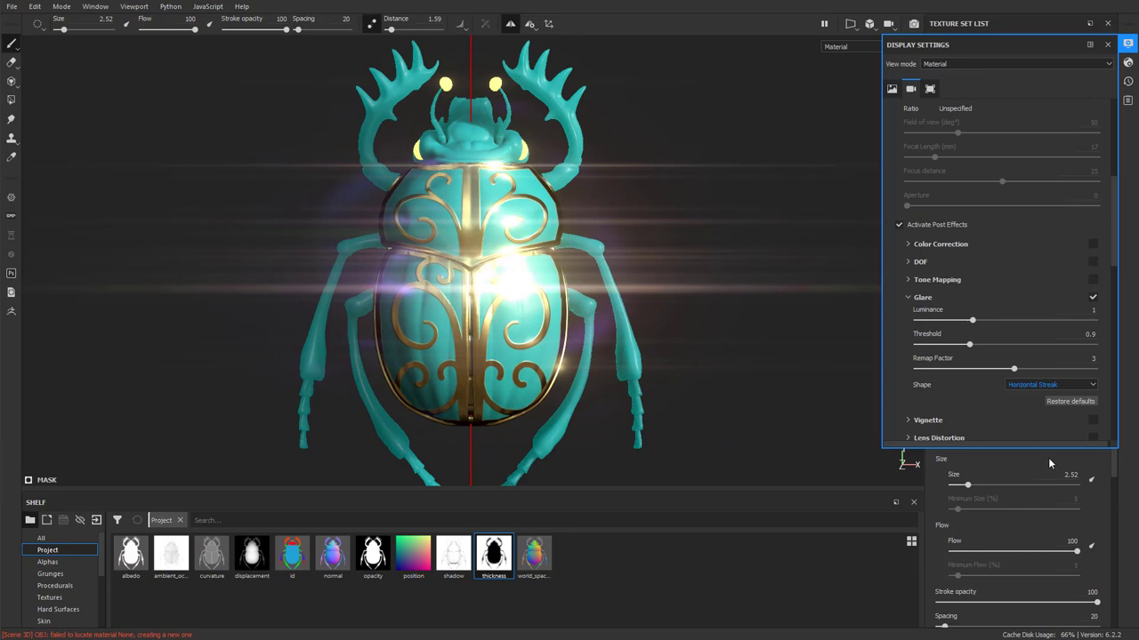
click(1054, 385)
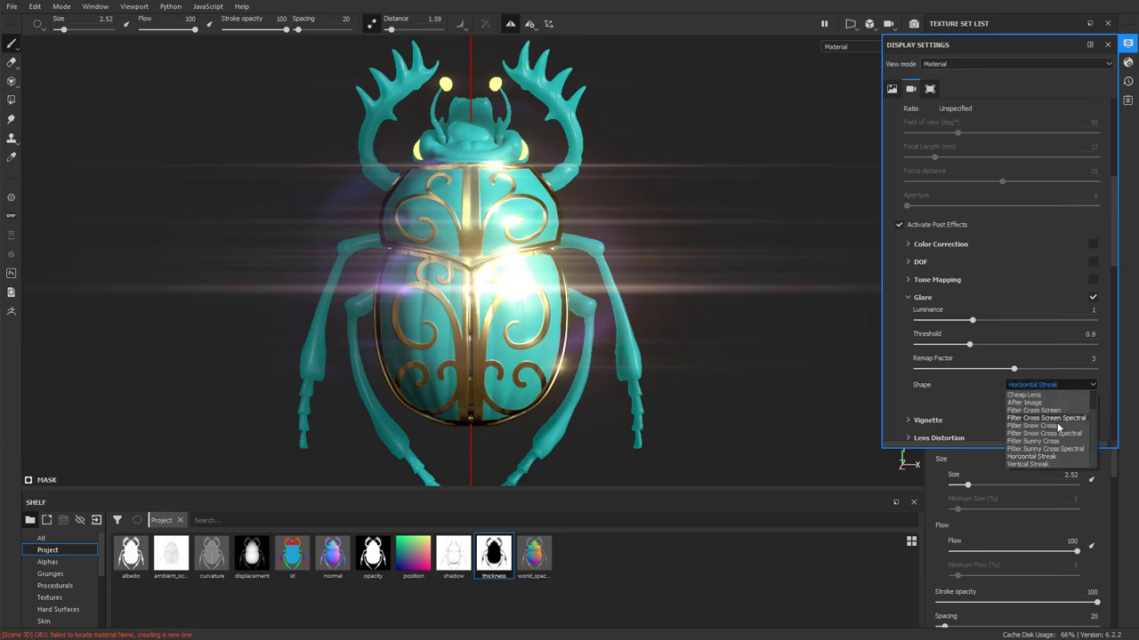
click(1055, 423)
click(1045, 385)
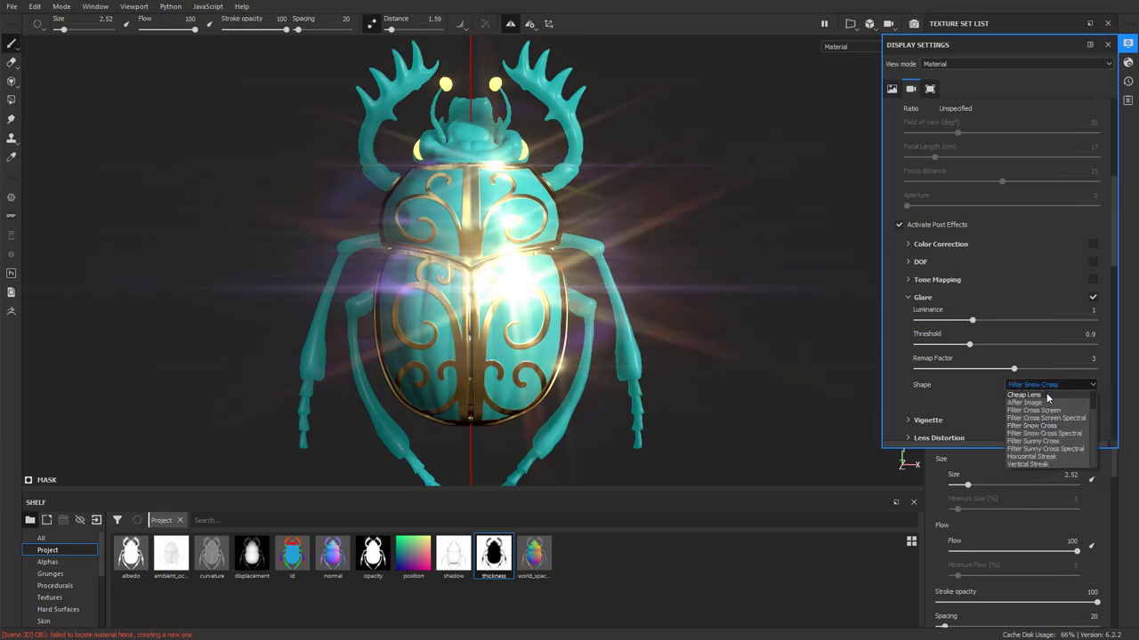
click(1039, 417)
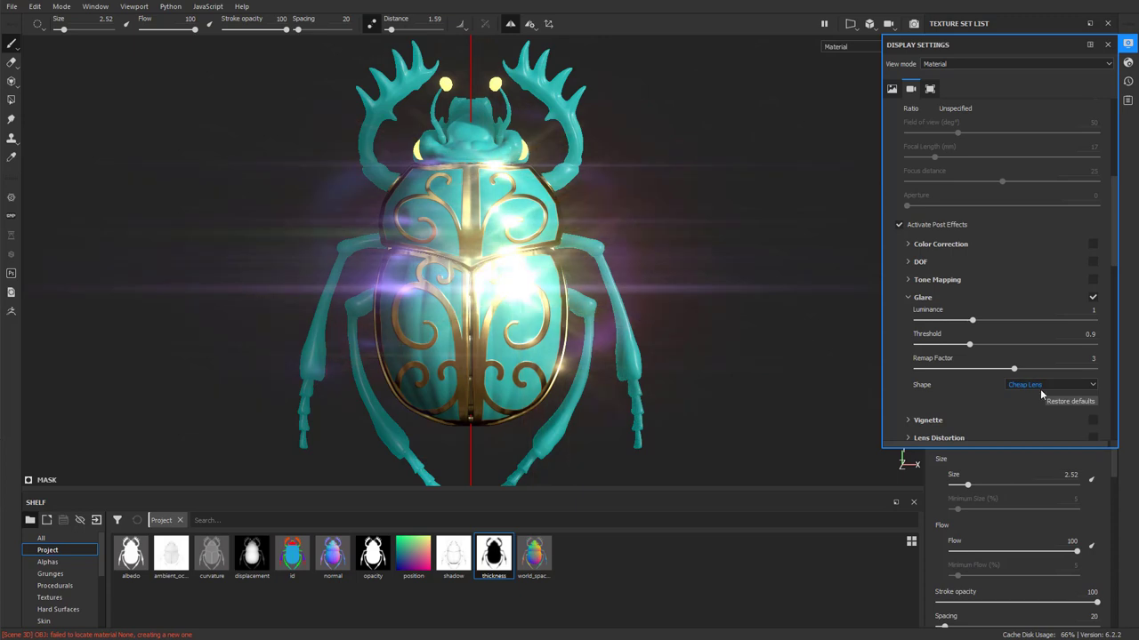
click(1048, 384)
click(1041, 395)
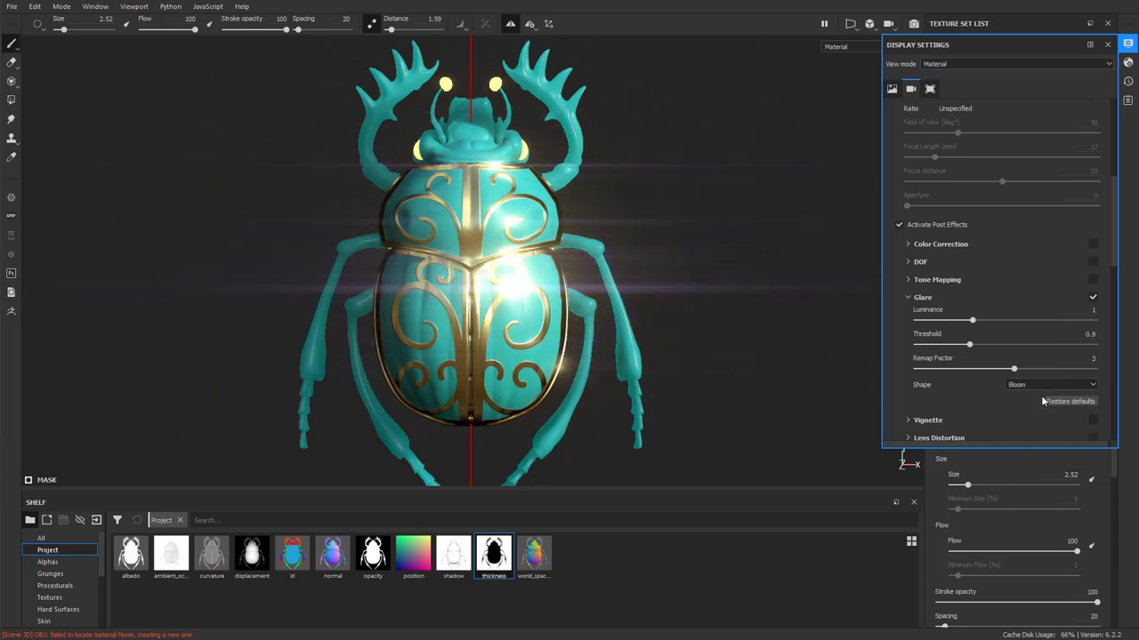
Step: Adjust the Glare Luminance, Threshold and Remap Factor sliders to 0.24, 1.64 and 1.19
mouse_move(972, 321)
mouse_down()
mouse_move(1029, 323)
mouse_move(986, 322)
mouse_move(1067, 349)
mouse_move(1005, 349)
mouse_move(1059, 350)
mouse_move(944, 375)
mouse_move(1015, 374)
mouse_move(983, 372)
mouse_move(1055, 345)
mouse_move(939, 345)
mouse_move(979, 345)
mouse_move(938, 320)
mouse_move(1037, 331)
mouse_up()
click(986, 320)
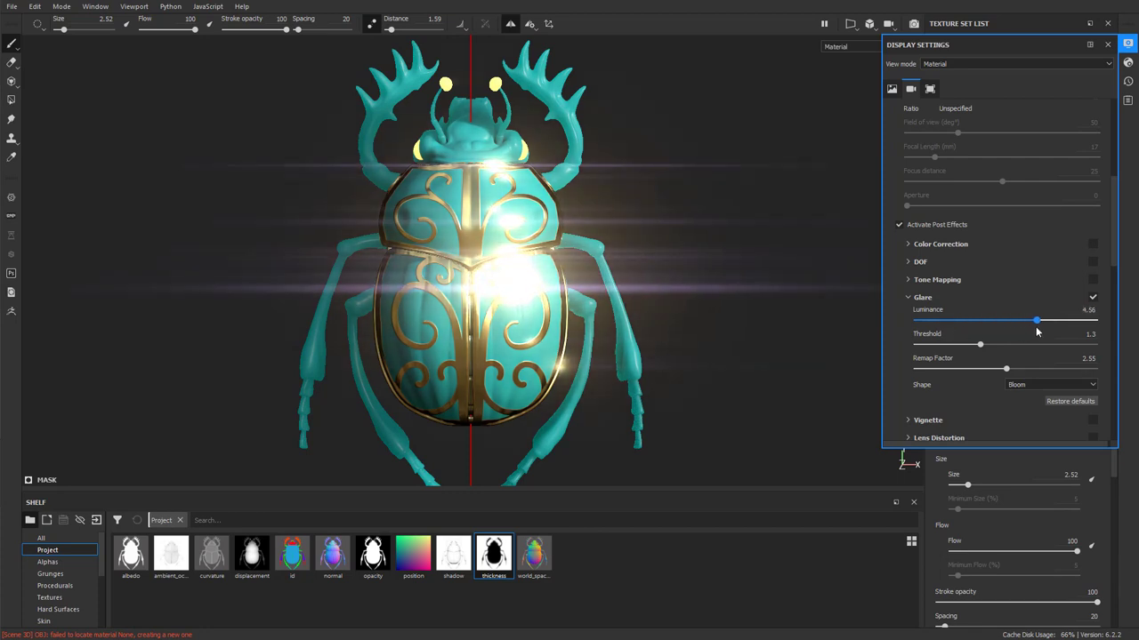
drag(1036, 331, 987, 346)
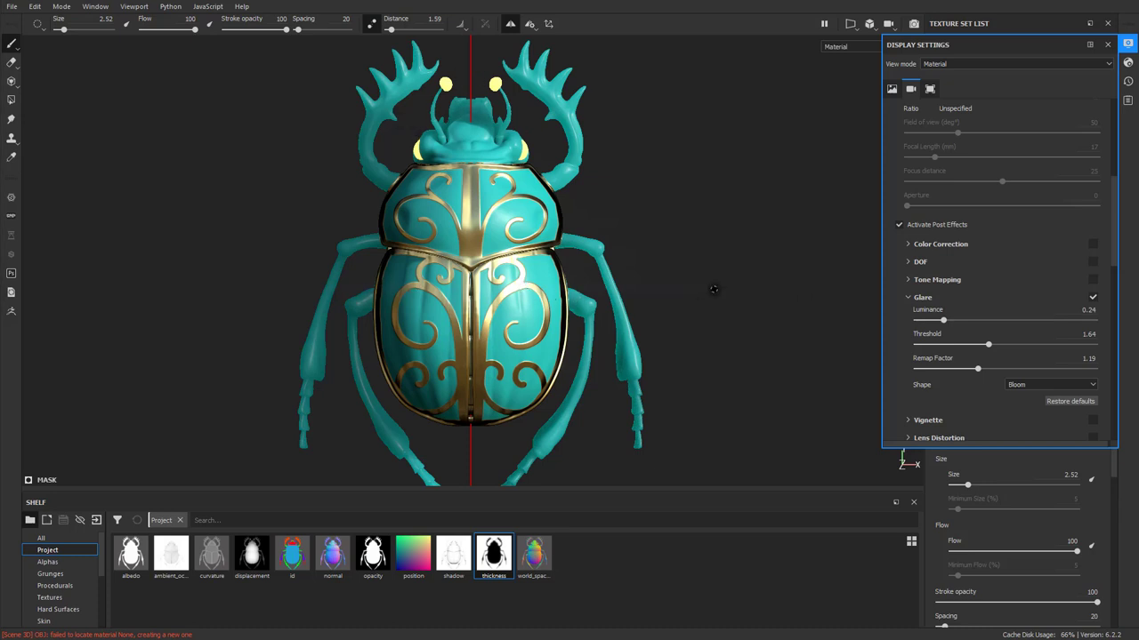
Step: In Shader Settings, raise Emissive Intensity to 60.71 so the beetle's eyes glow brightly
click(1127, 62)
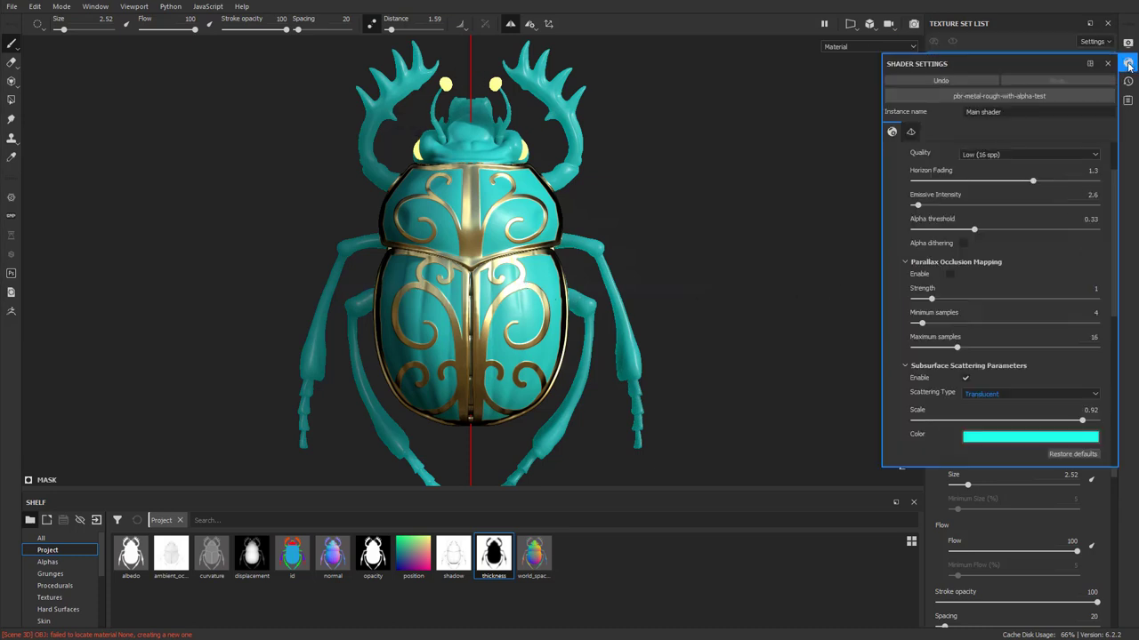
drag(918, 207, 1024, 208)
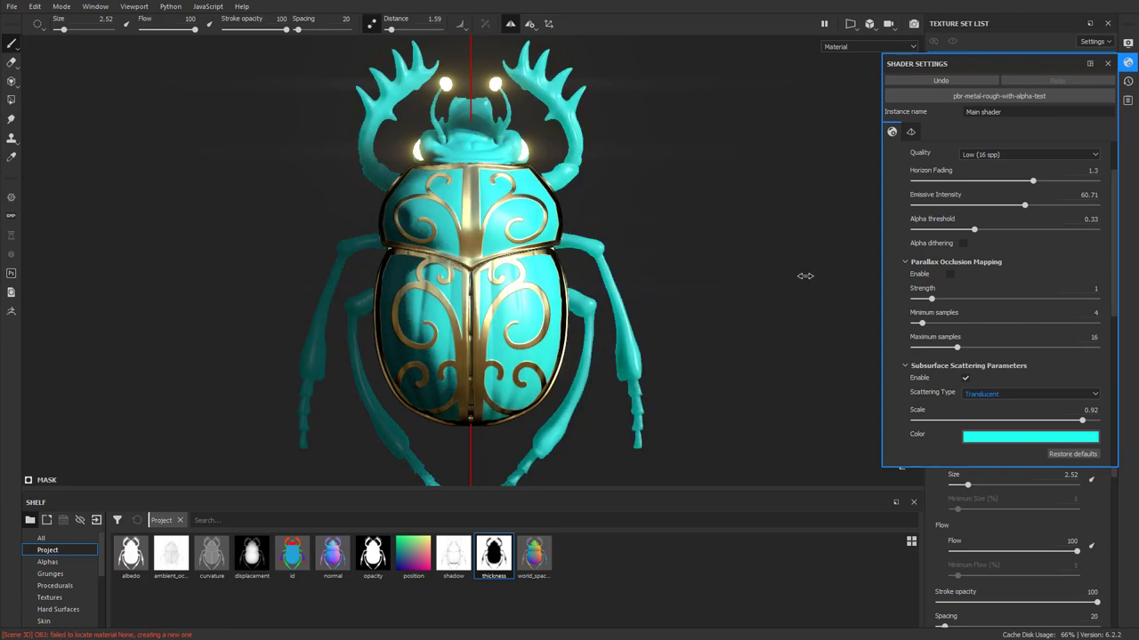
click(869, 238)
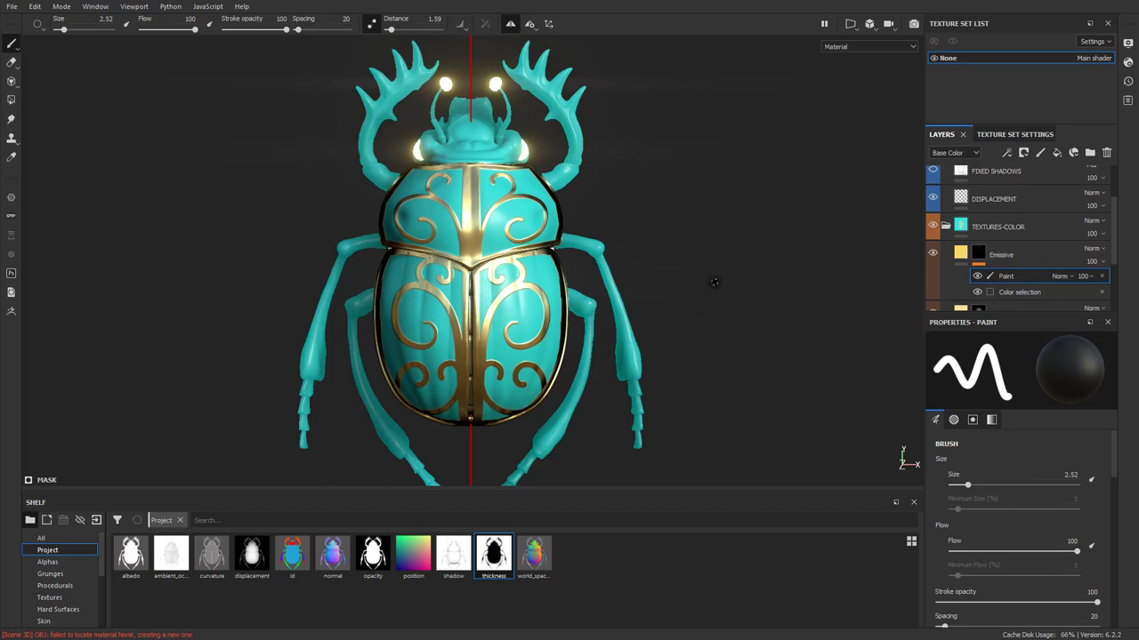
Step: Export textures with the 2D View output template to None_2D_View.png and open the output directory
click(12, 6)
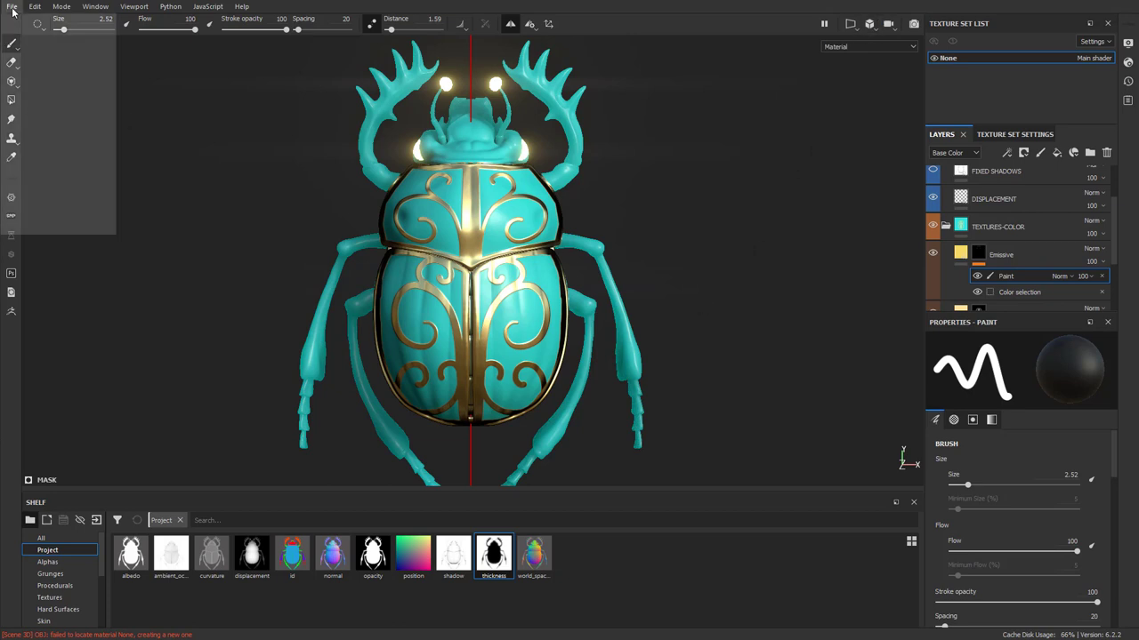
click(39, 216)
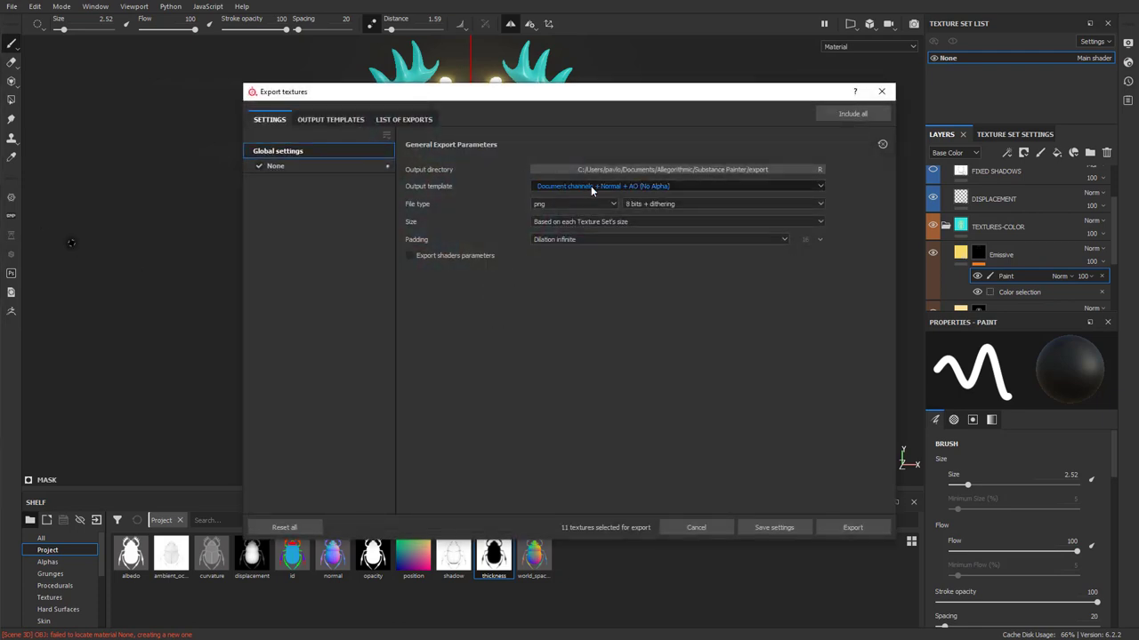
click(566, 189)
click(587, 203)
click(579, 187)
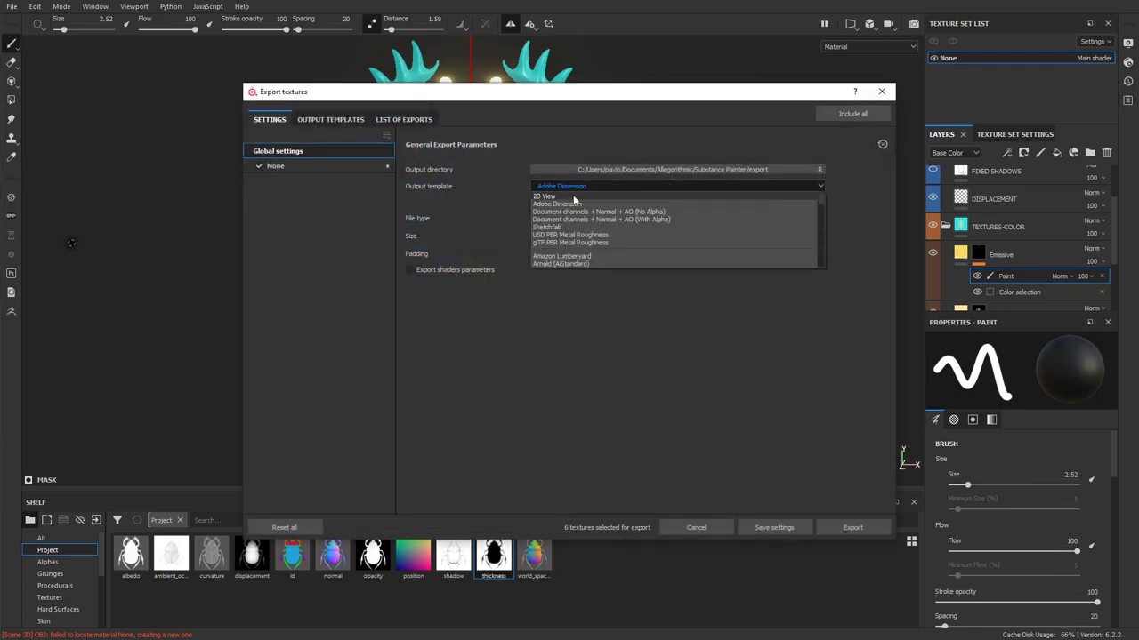
click(571, 197)
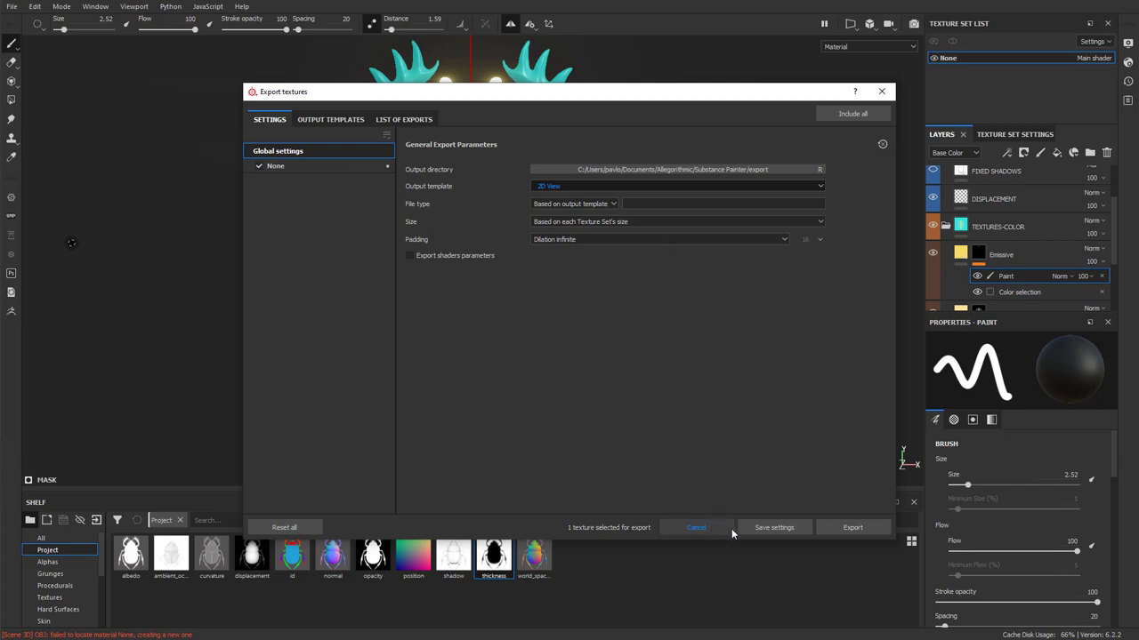
click(826, 526)
click(841, 116)
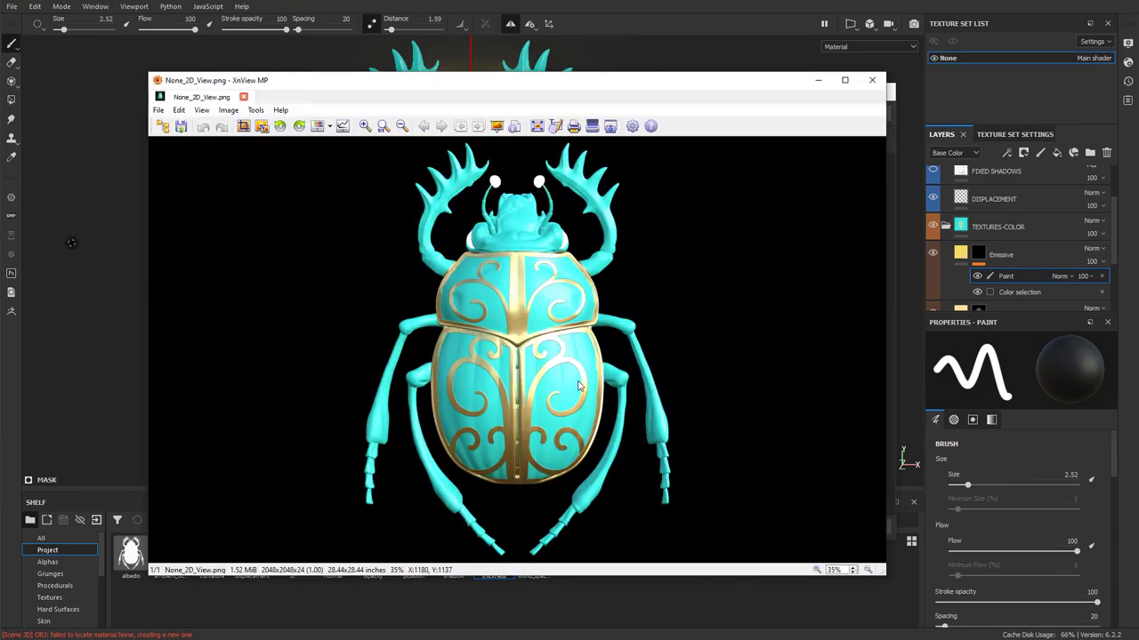
click(868, 81)
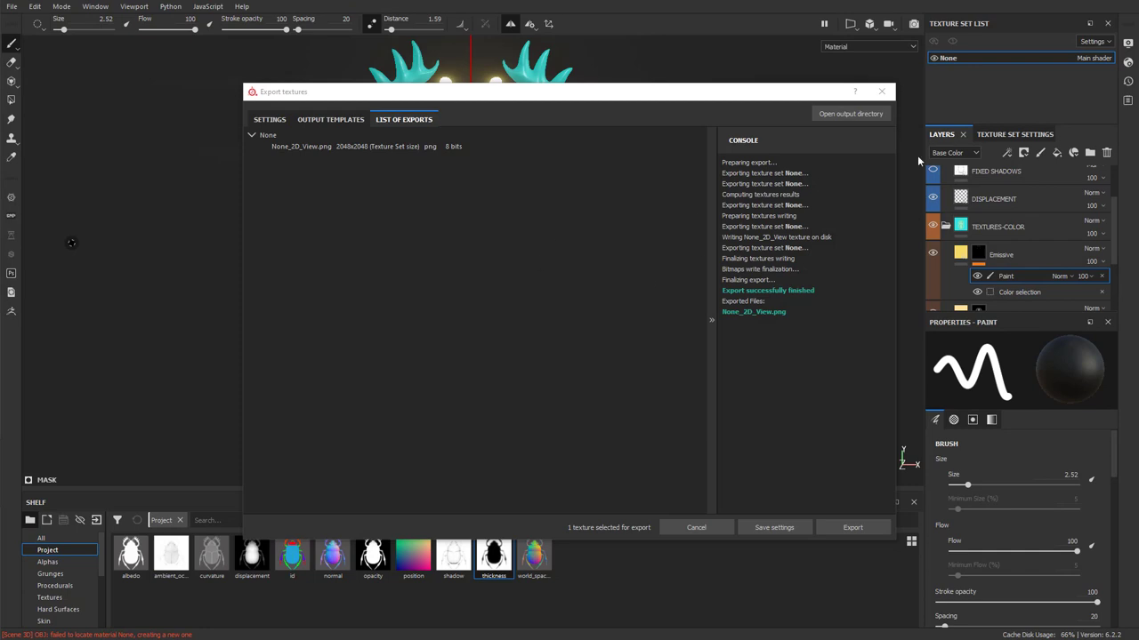
Step: Close the export dialog, preview the beetle in Iray, and toggle Activate Post Effects off and back on
click(885, 94)
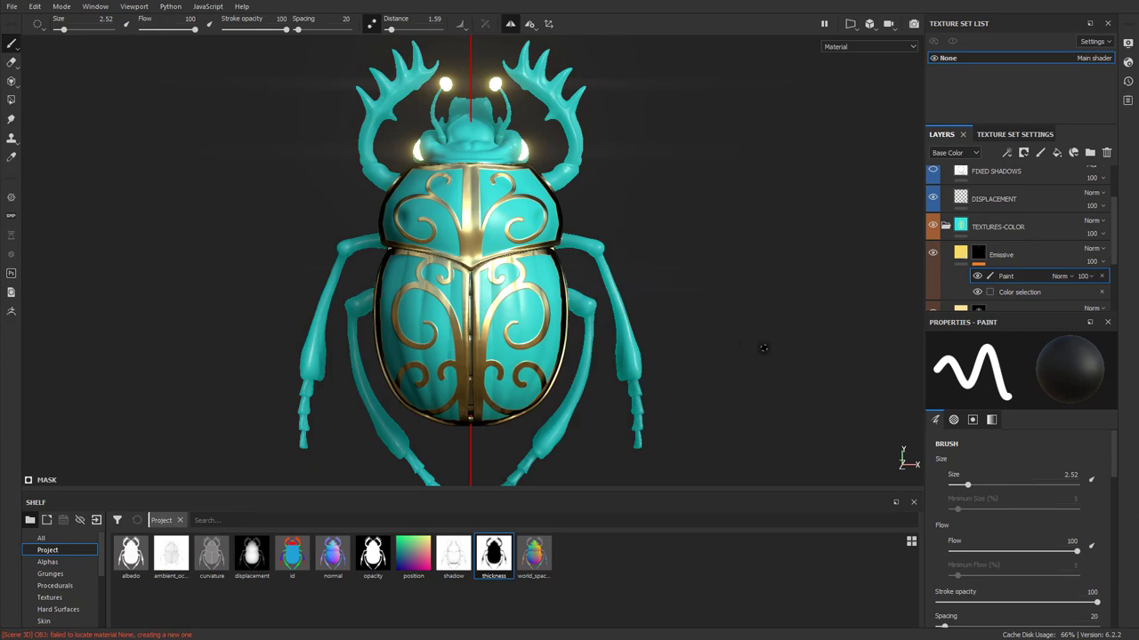
click(913, 23)
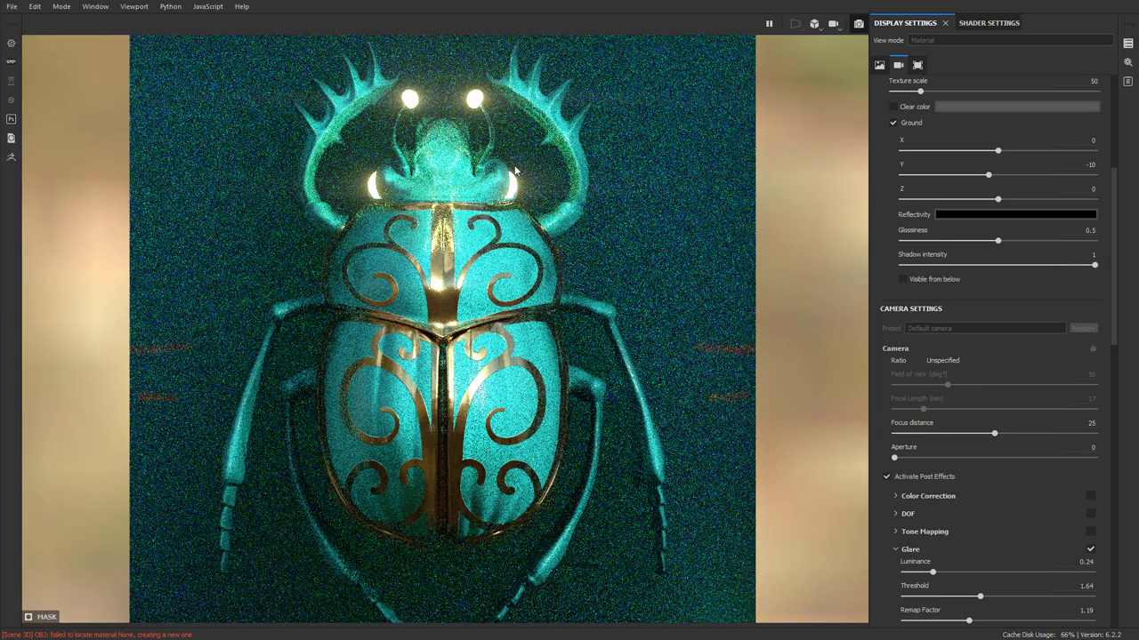
scroll(1037, 459, down, 4)
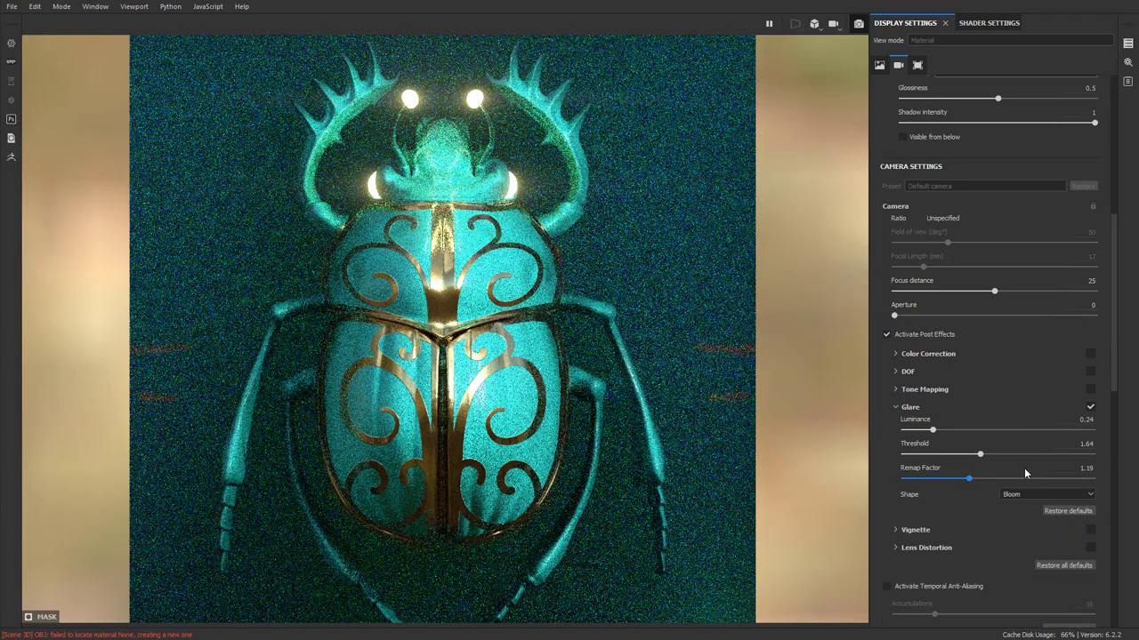
click(887, 335)
click(886, 334)
Step: Leave Iray for the painting viewport and hide all panels to show the glowing scarab full-screen
click(858, 25)
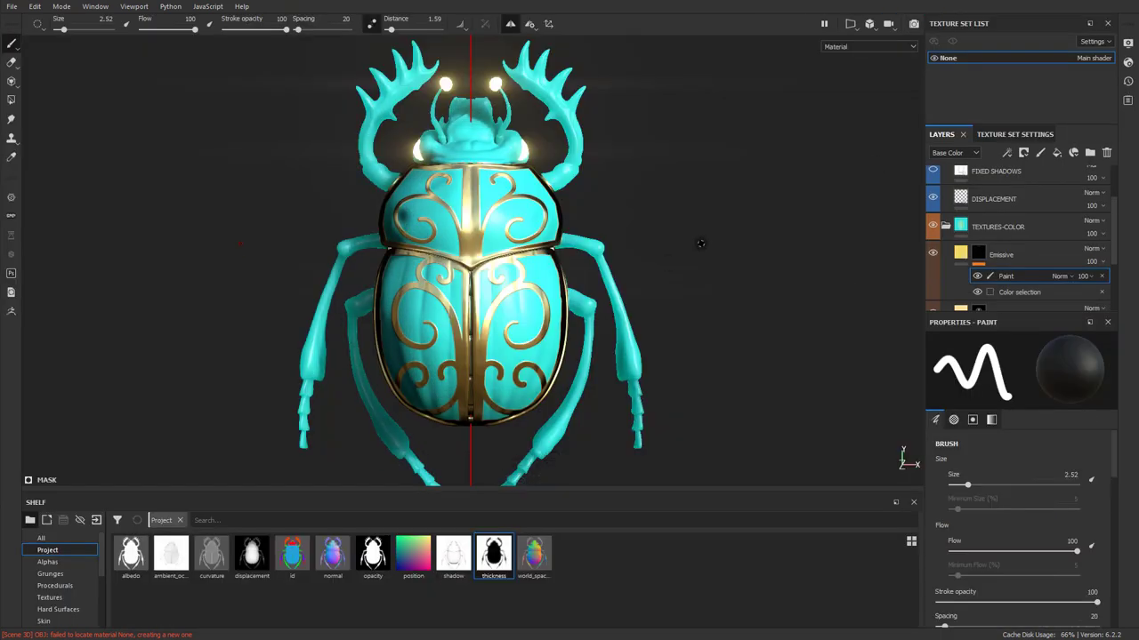
key(Tab)
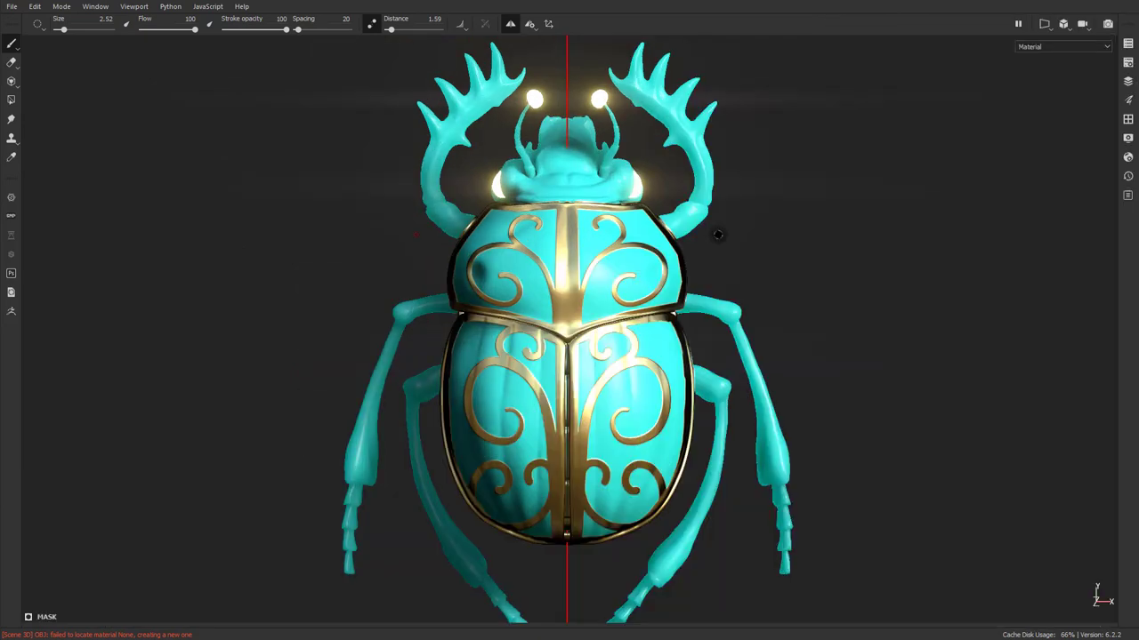